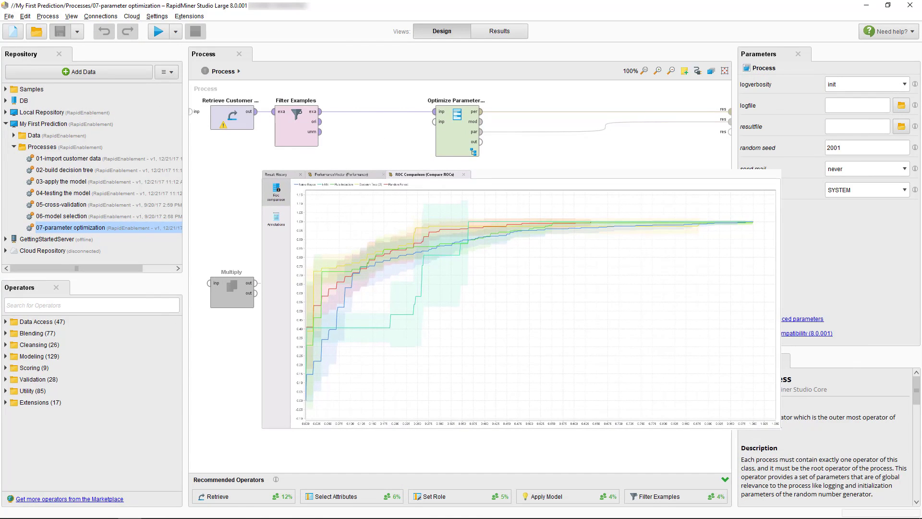
Drill into the Decision Tree parameter optimizer and its Cross Validation to inspect training and testing
double_click(446, 152)
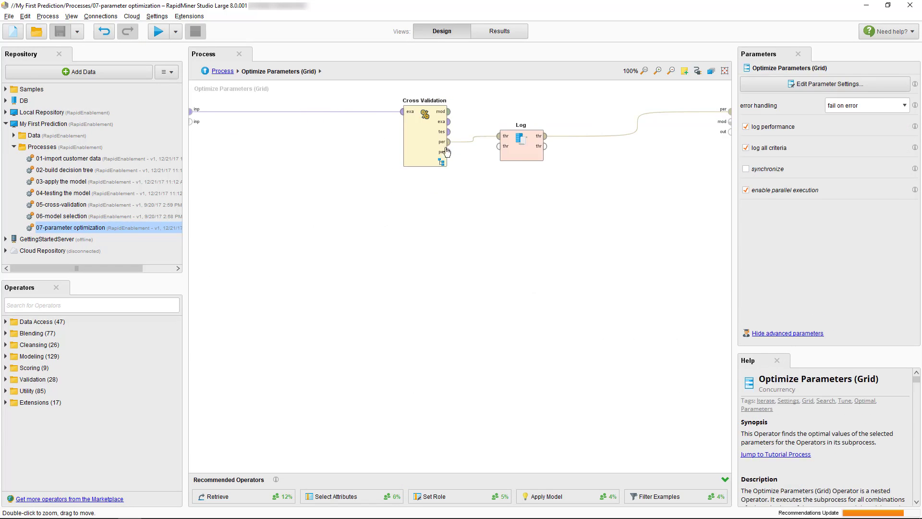
double_click(423, 157)
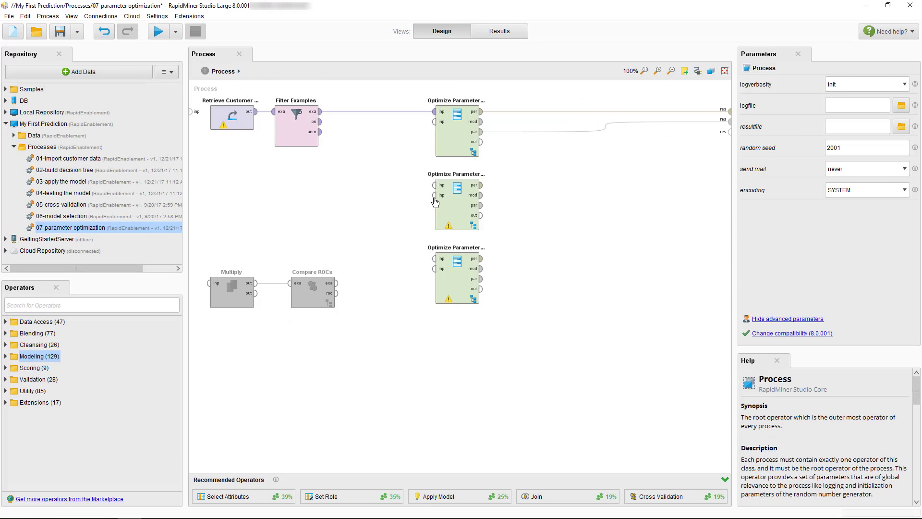
double_click(458, 202)
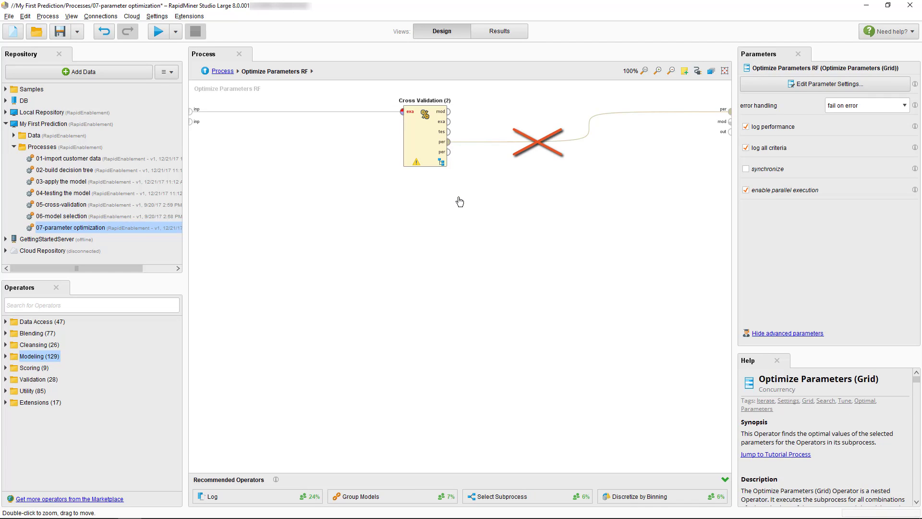
left_click(840, 87)
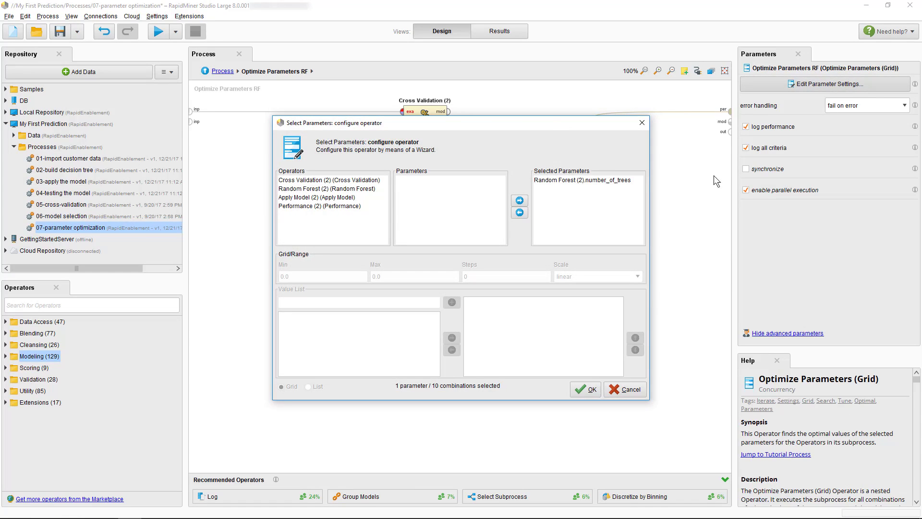
left_click(607, 179)
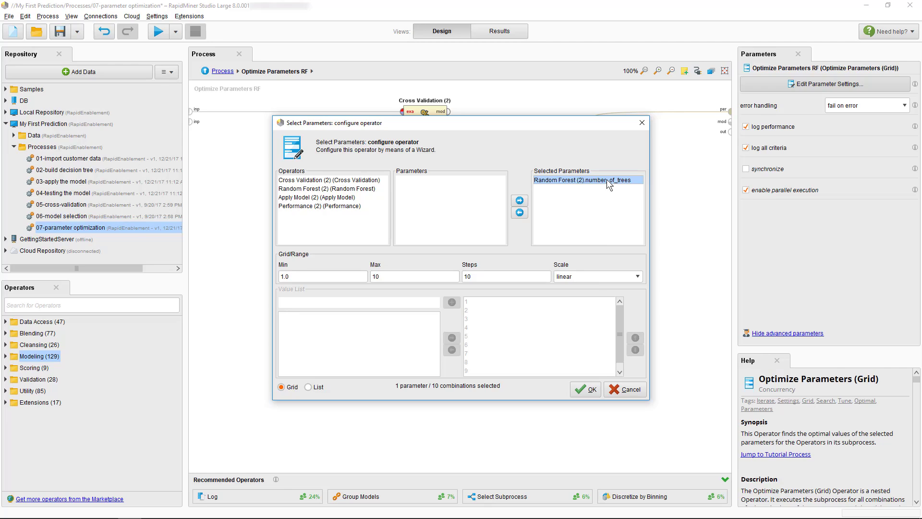
left_click(625, 389)
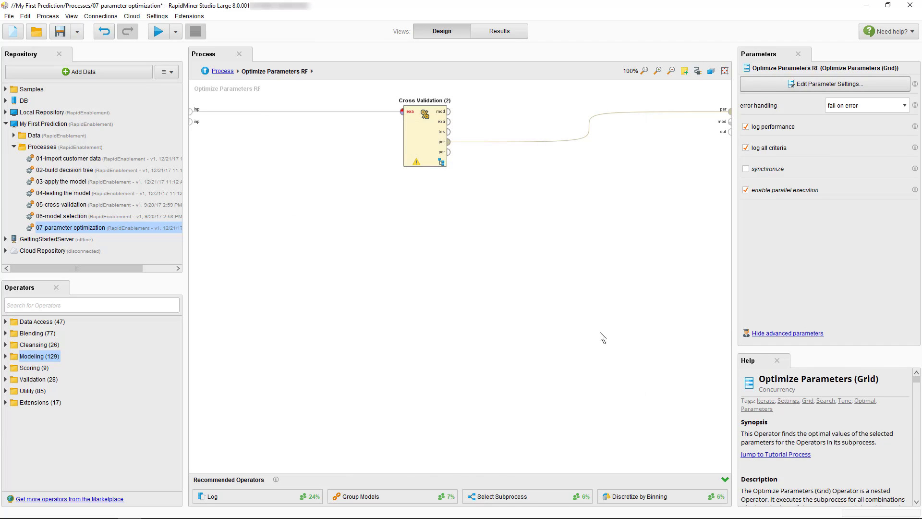
left_click(426, 147)
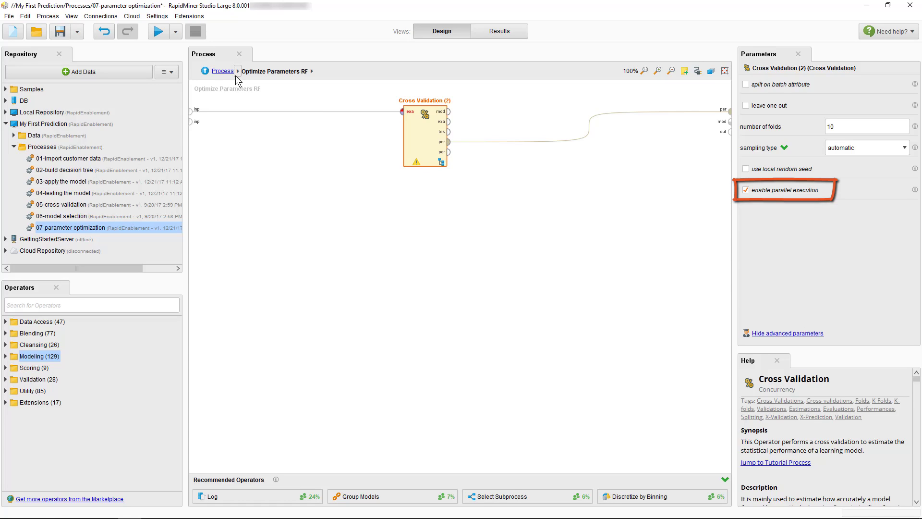
left_click(223, 71)
left_click(458, 141)
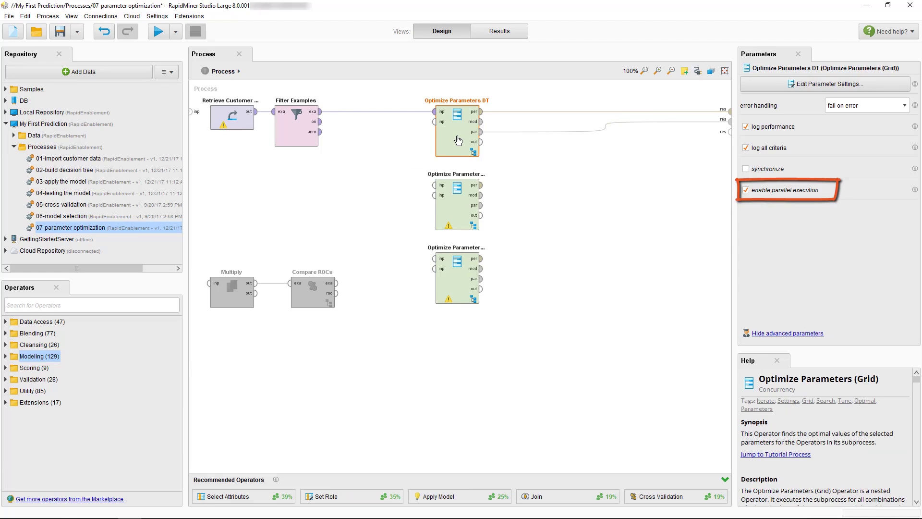
Store the process in the Processes folder as '08-Automatic Model Selection and Optimization'
right_click(39, 147)
left_click(60, 153)
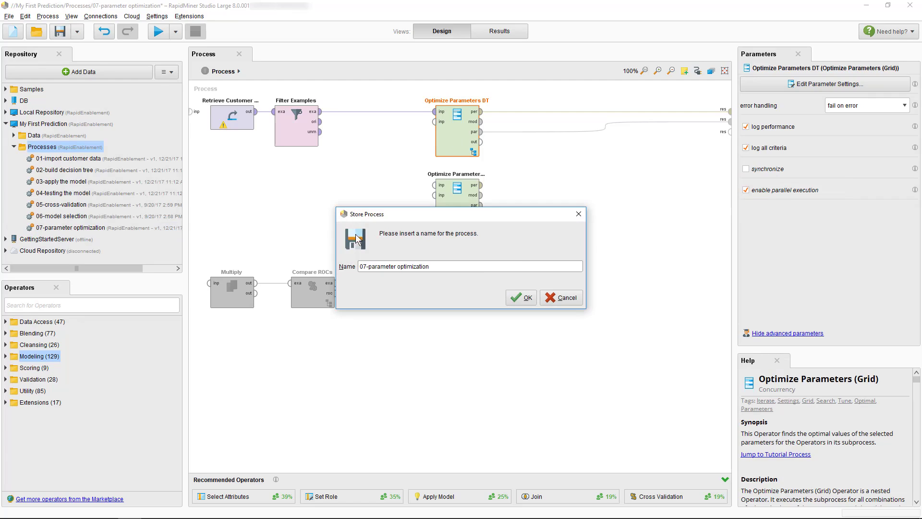
type("08-Automatic Model Selection and Optimization")
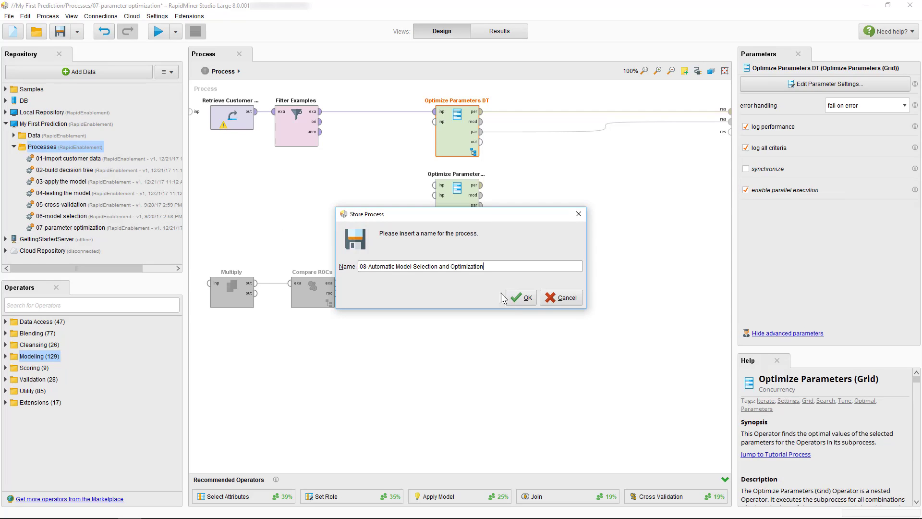
left_click(519, 297)
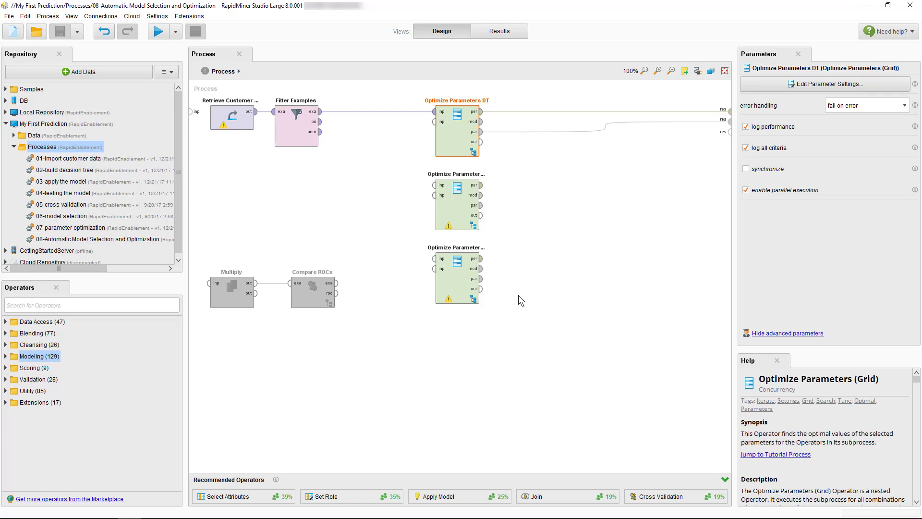
Add a Select Subprocess operator and cut the three Optimize Parameters operators from the main canvas
left_click(518, 297)
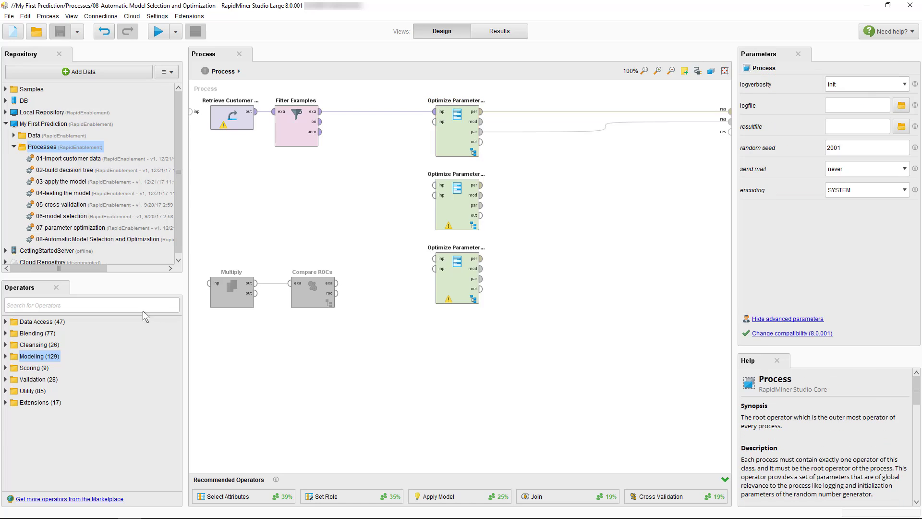
left_click(131, 305)
type("subprocess")
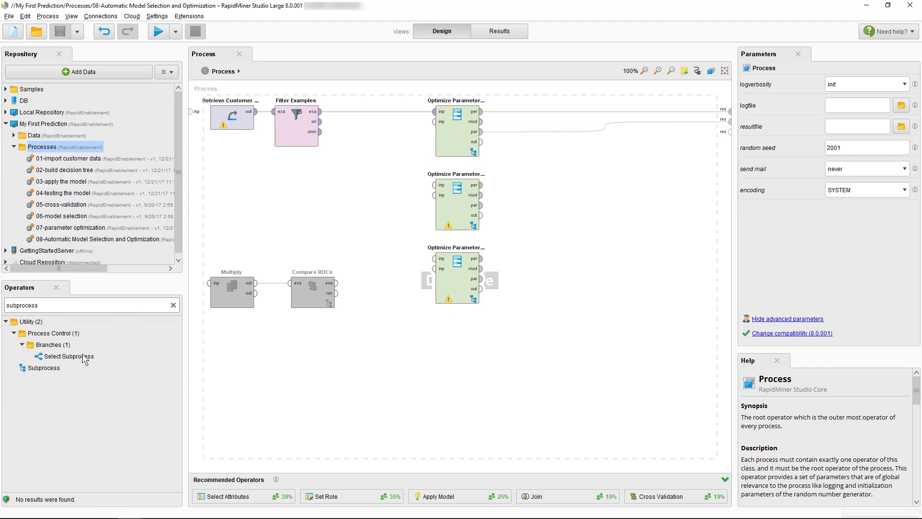
left_click_drag(69, 356, 398, 235)
left_click_drag(563, 205, 563, 209)
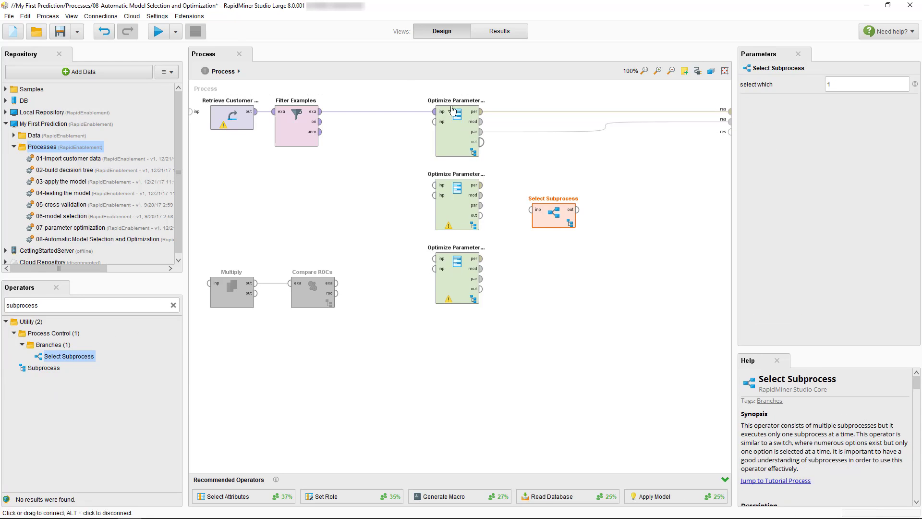
left_click_drag(413, 86, 503, 330)
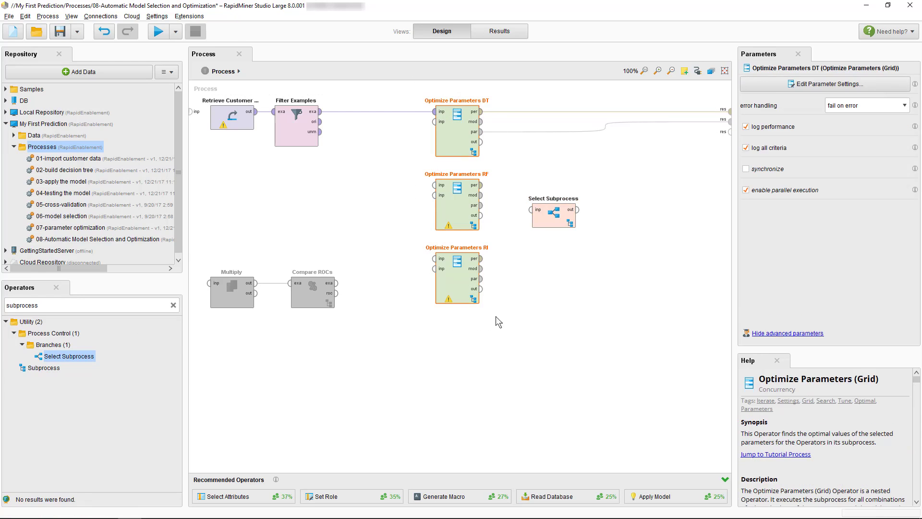
right_click(467, 289)
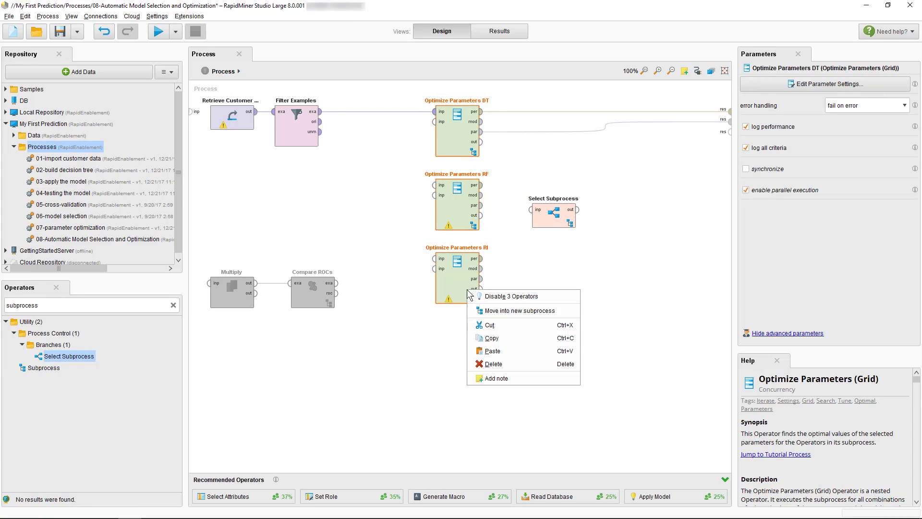
left_click(490, 325)
Paste all three optimizers into Selection 1 of Select Subprocess, then cut the RF and RI optimizers back out
left_click(553, 214)
double_click(555, 218)
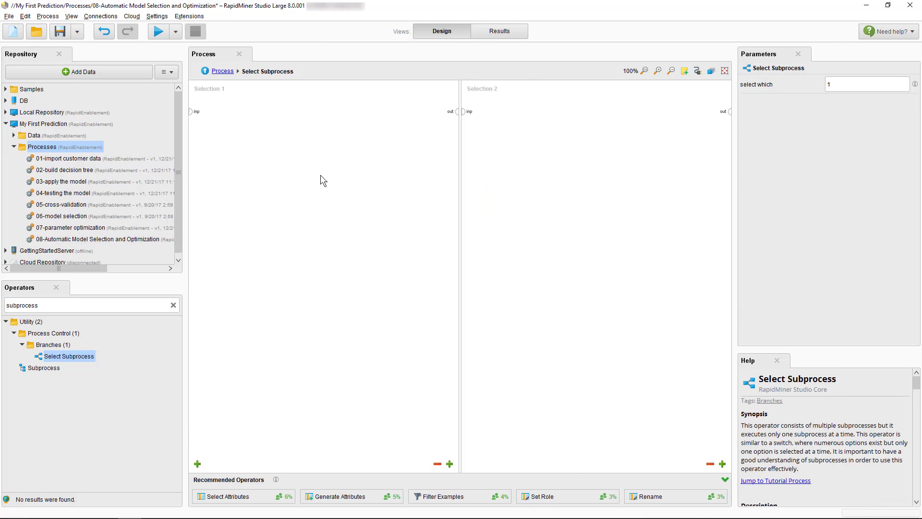
right_click(306, 165)
left_click(342, 239)
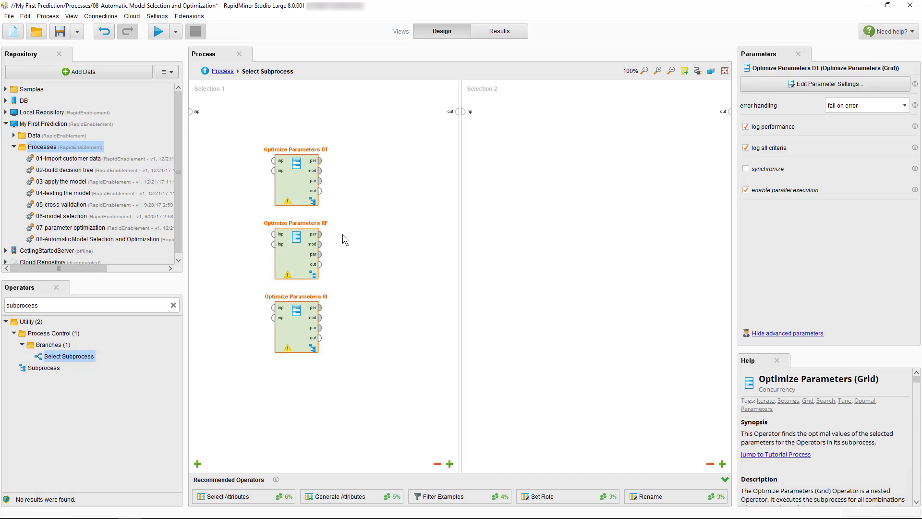
left_click_drag(257, 219, 341, 379)
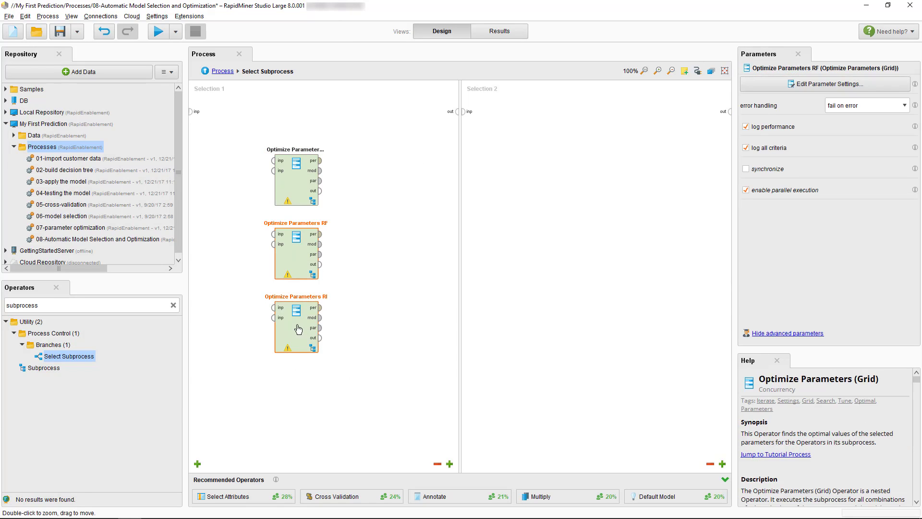
right_click(298, 324)
left_click(326, 360)
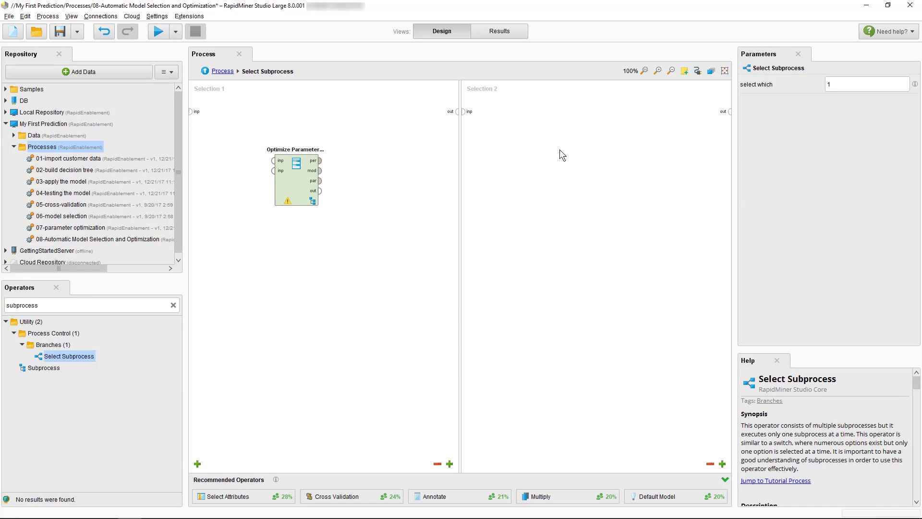
Put RF in Selection 2 and RI in a new third Selection branch
right_click(559, 149)
left_click(587, 219)
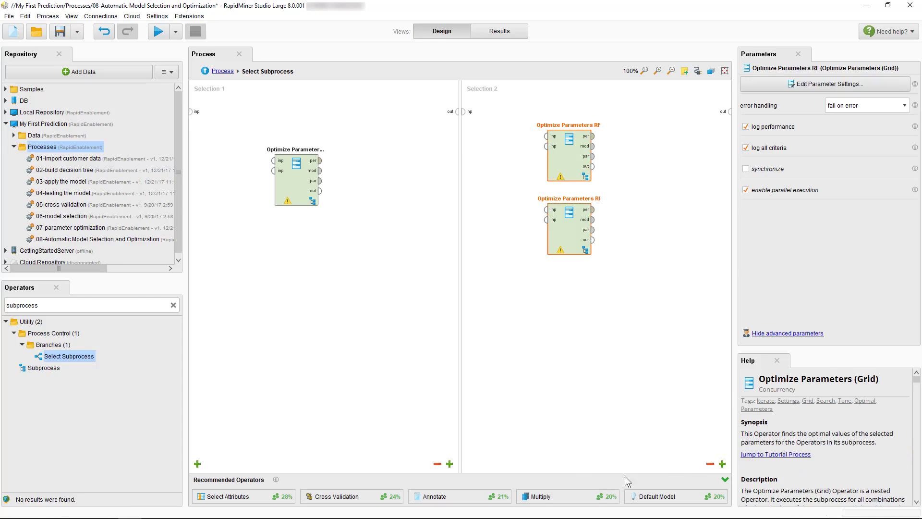
left_click(722, 463)
right_click(486, 235)
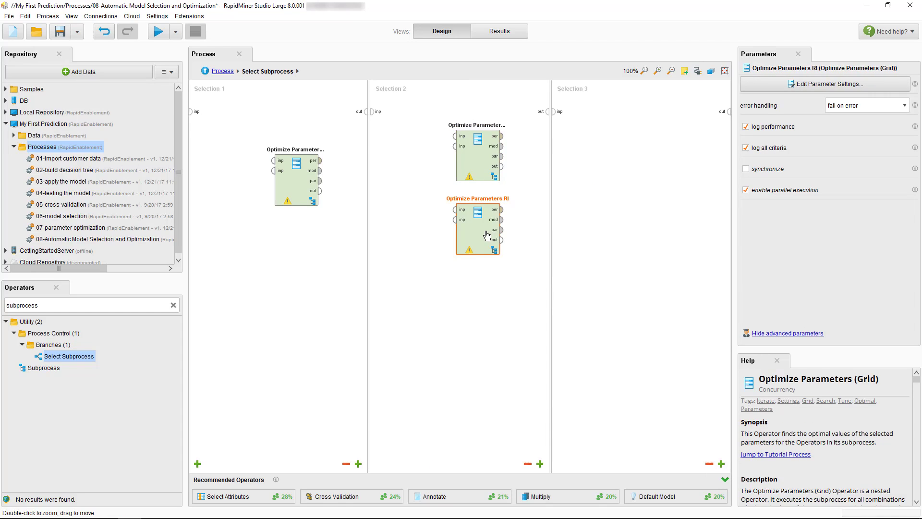
left_click(507, 319)
right_click(612, 160)
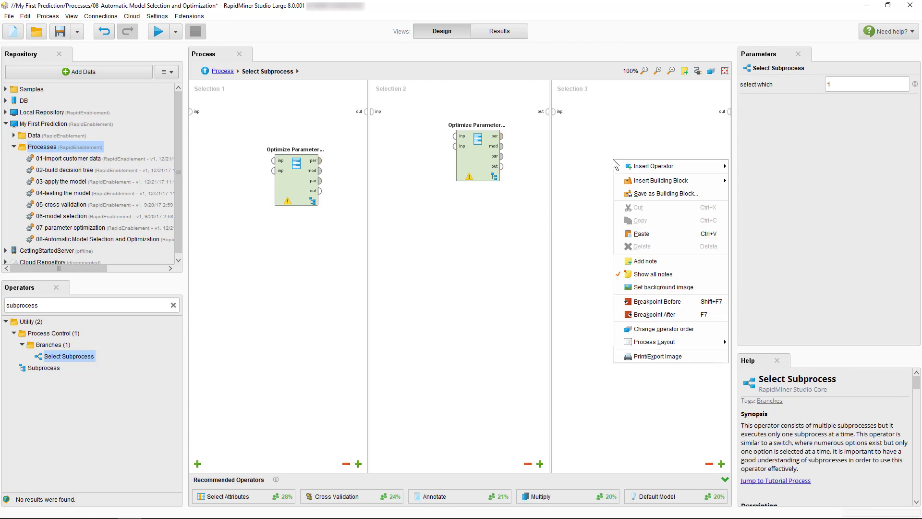
left_click(644, 233)
Reposition the DT optimizer and wire each optimizer's per port to out in Selections 1, 2 and 3
left_click(308, 198)
left_click_drag(309, 198, 244, 149)
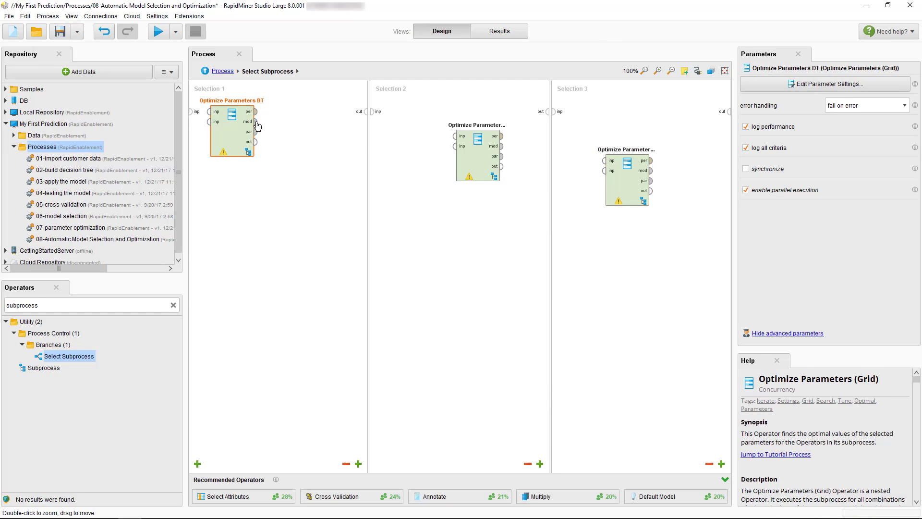
left_click(195, 113)
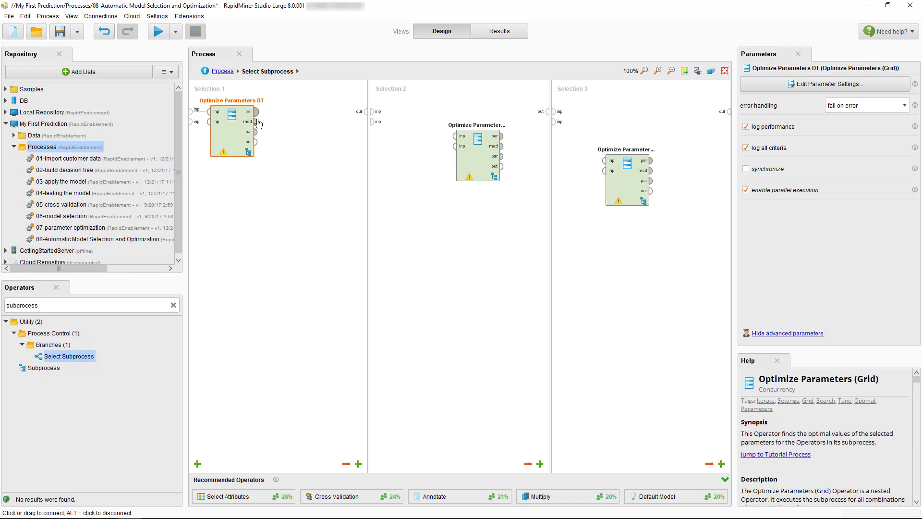
left_click_drag(256, 111, 364, 112)
mouse_move(465, 174)
left_mouse_down()
mouse_move(434, 150)
mouse_move(401, 149)
left_mouse_up()
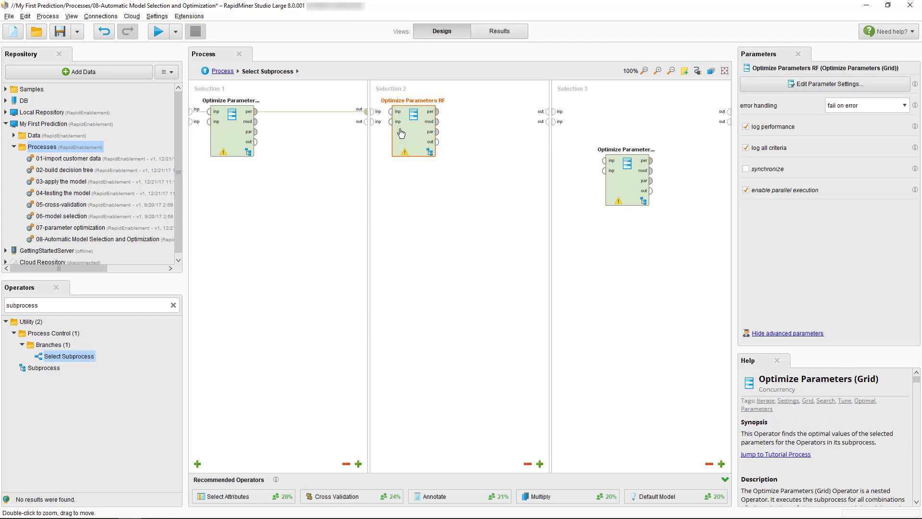
left_click(380, 116)
left_click_drag(437, 112, 548, 111)
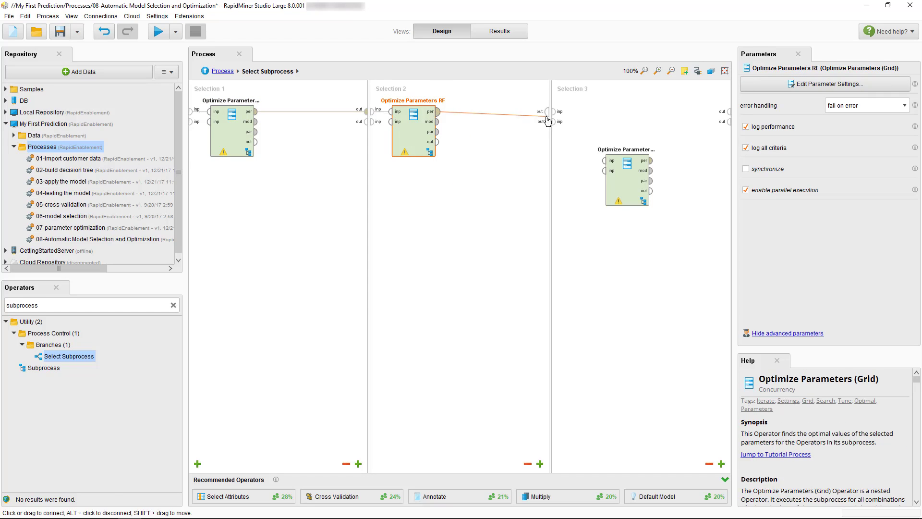
left_click(560, 117)
left_click(619, 180)
mouse_move(619, 180)
left_mouse_down()
mouse_move(587, 131)
mouse_move(724, 111)
left_mouse_up()
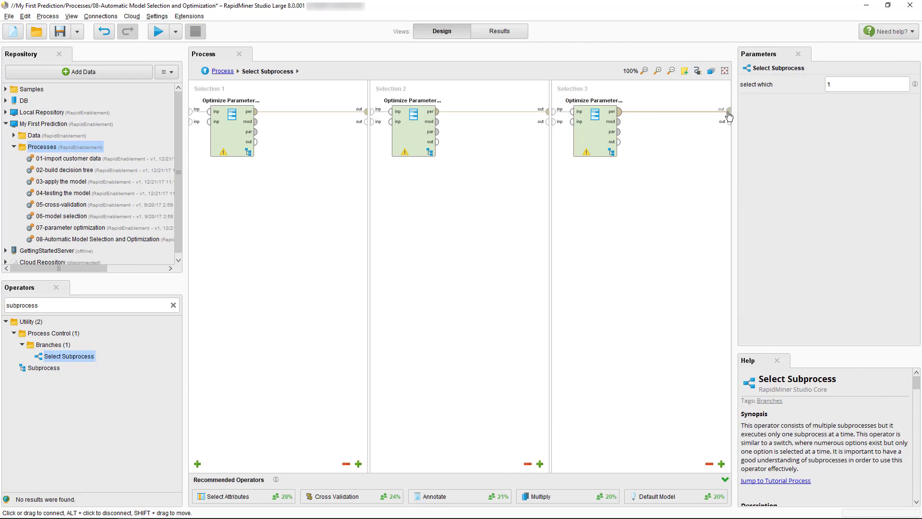
Add an Optimize Parameters (Grid) operator near the top of the main process
left_click(224, 71)
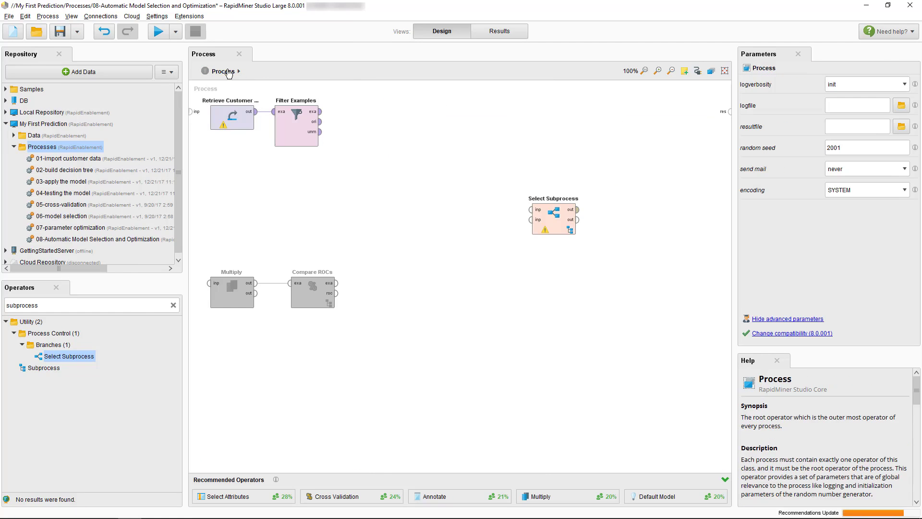
left_click(173, 305)
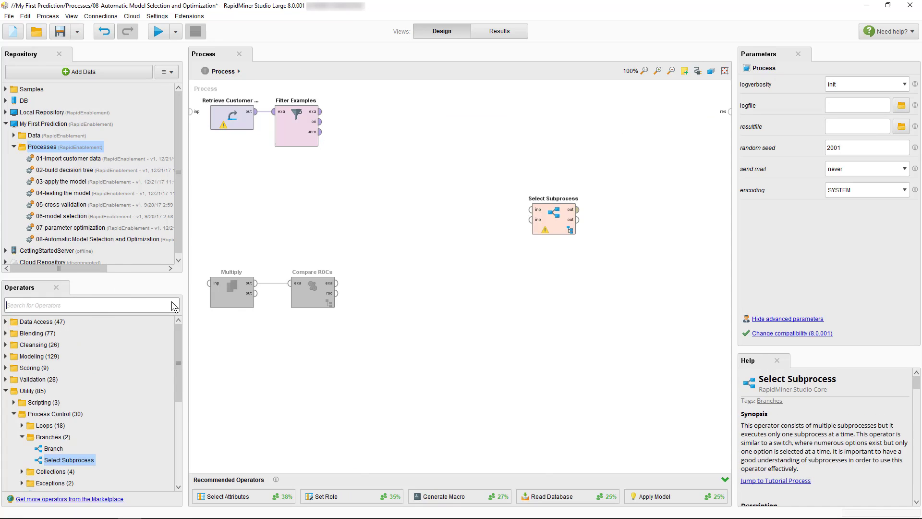
type("grid")
left_click_drag(80, 356, 261, 282)
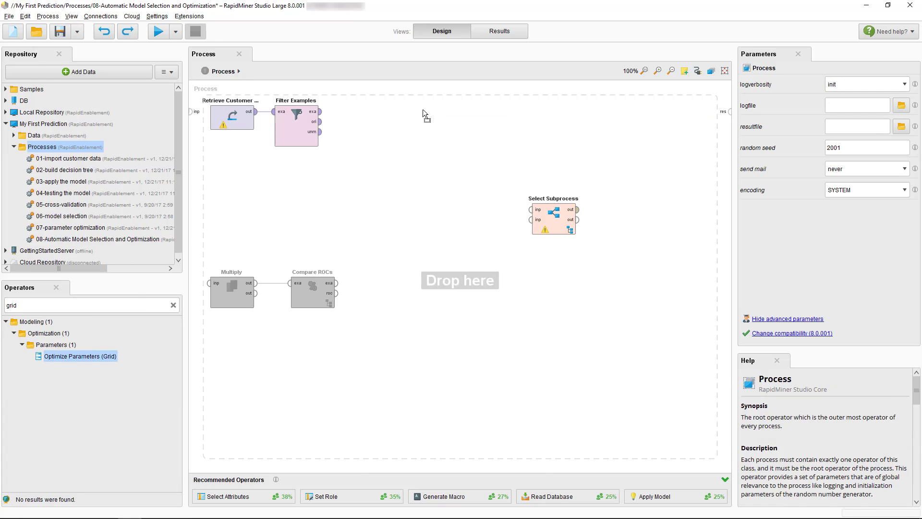
left_click_drag(414, 112, 414, 114)
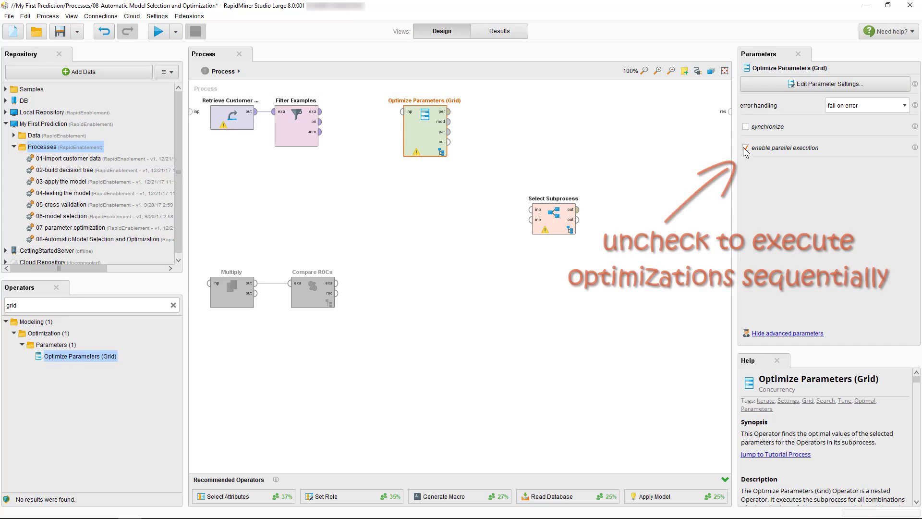
Move Select Subprocess inside Optimize Parameters (Grid) by cutting and pasting it there
right_click(550, 221)
left_click(573, 307)
left_click(423, 129)
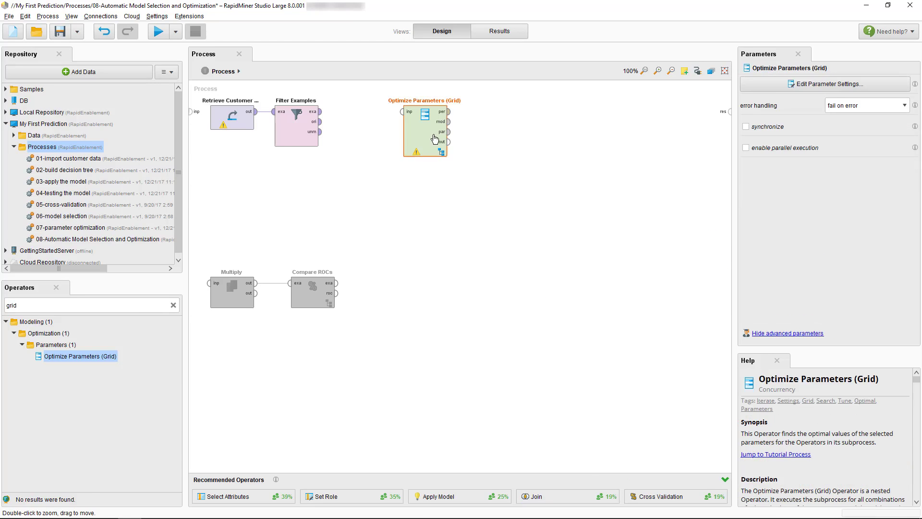
double_click(423, 129)
right_click(423, 130)
left_click(458, 203)
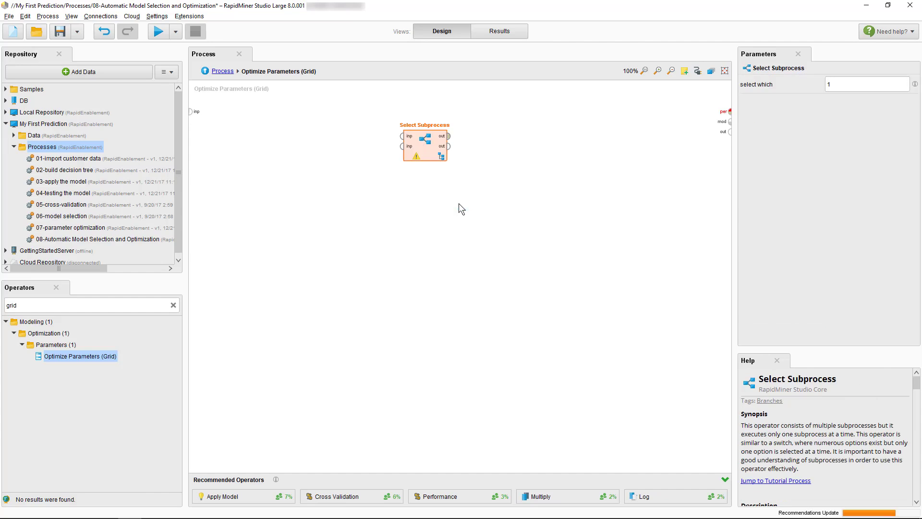
left_click_drag(437, 148, 404, 123)
Inside the grid optimizer, wire inp into Select Subprocess and its output to per
left_click(191, 111)
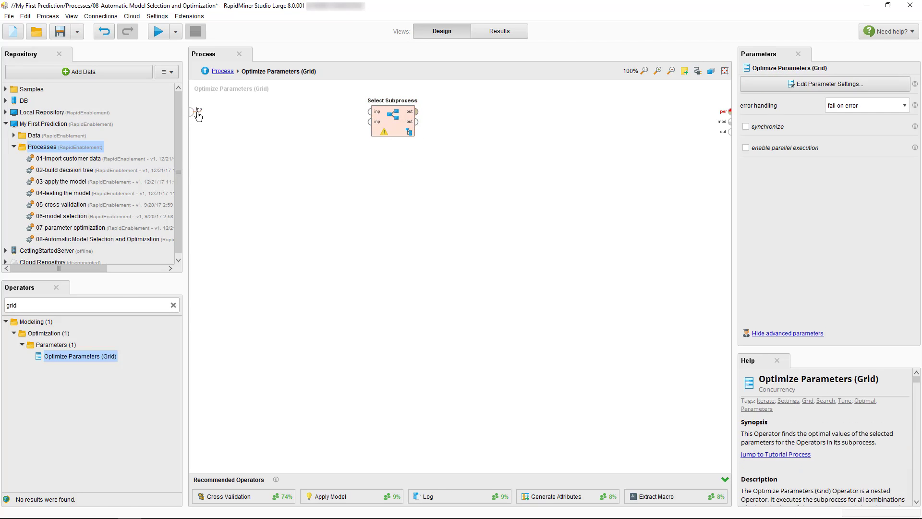
left_click(370, 110)
left_click(417, 111)
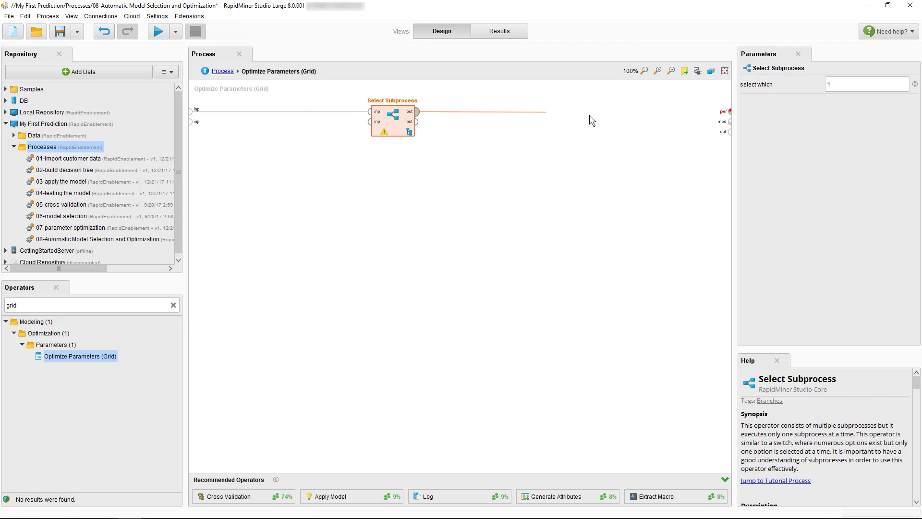
left_click(729, 111)
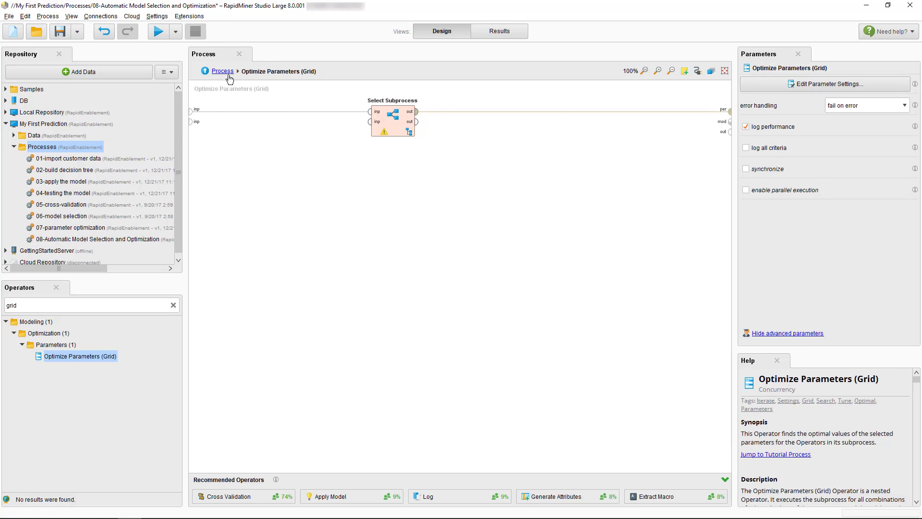
At top level, feed Filter Examples exa into the optimizer and send per and par to res
left_click(223, 72)
left_click(320, 111)
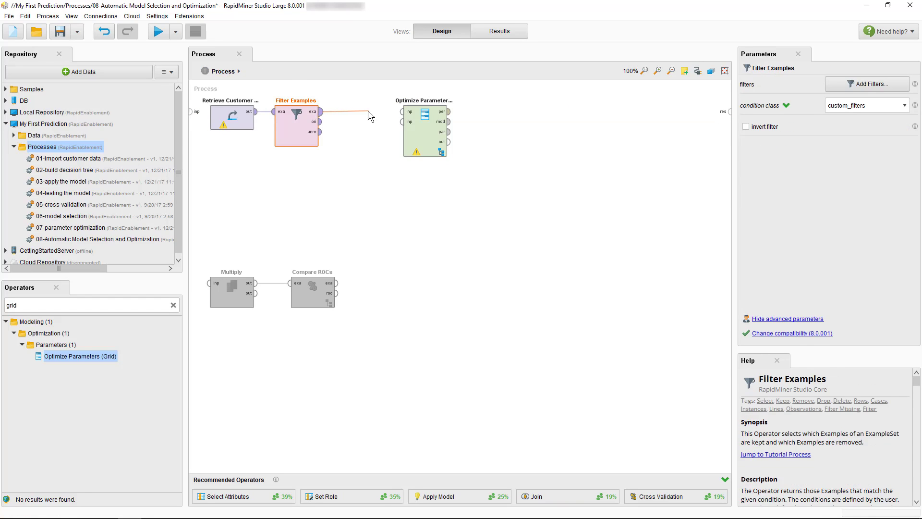
left_click(402, 112)
left_click(447, 111)
left_click(728, 111)
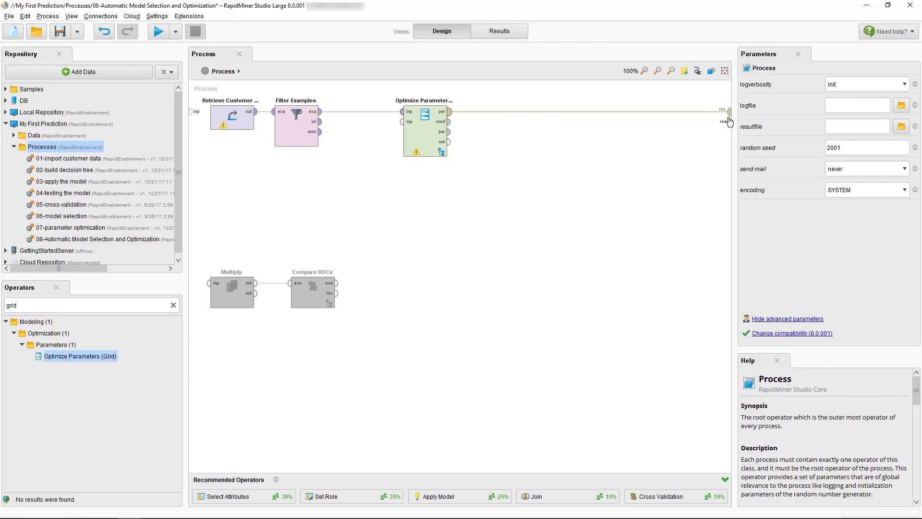
left_click(448, 131)
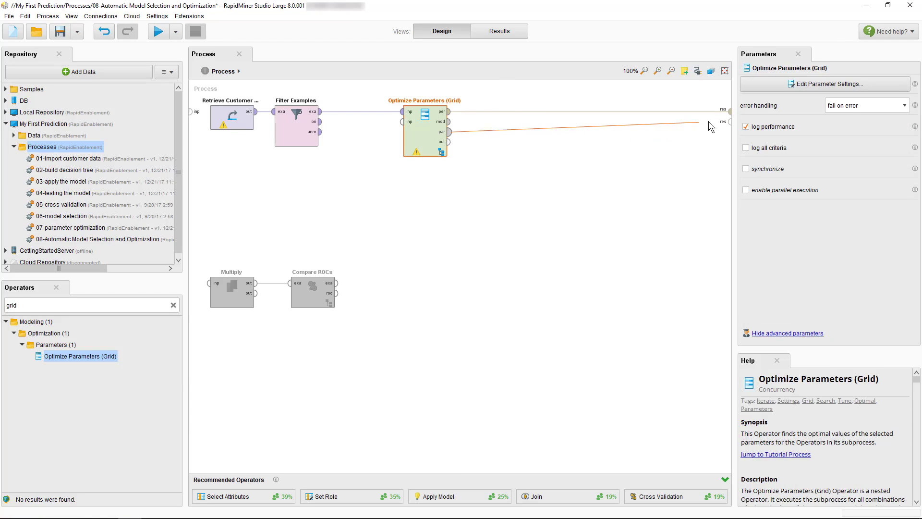
left_click(728, 121)
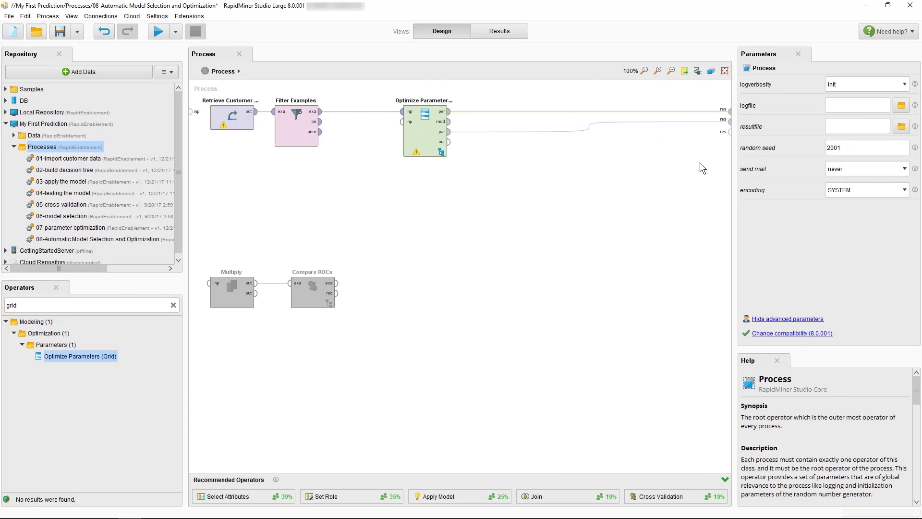
left_click(430, 143)
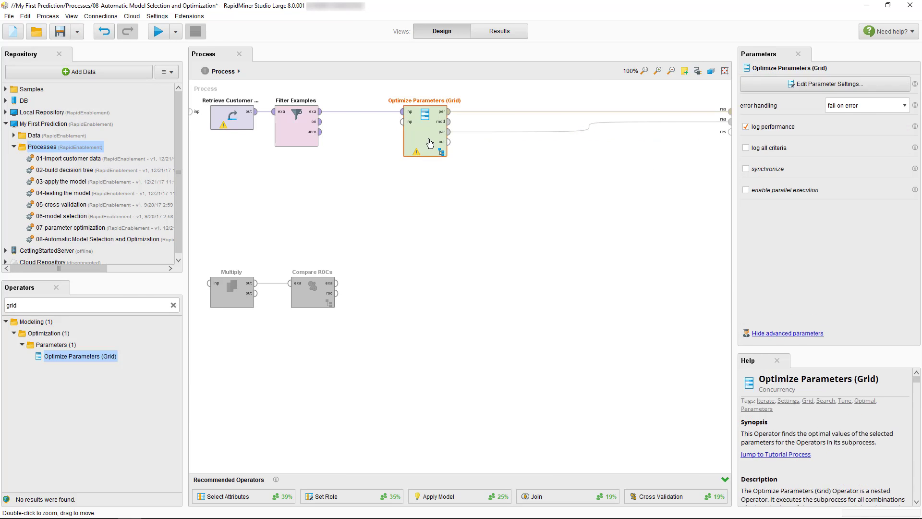
Add Select Subprocess's select_which to the parameter grid with maximum 3 and 3 steps
left_click(791, 86)
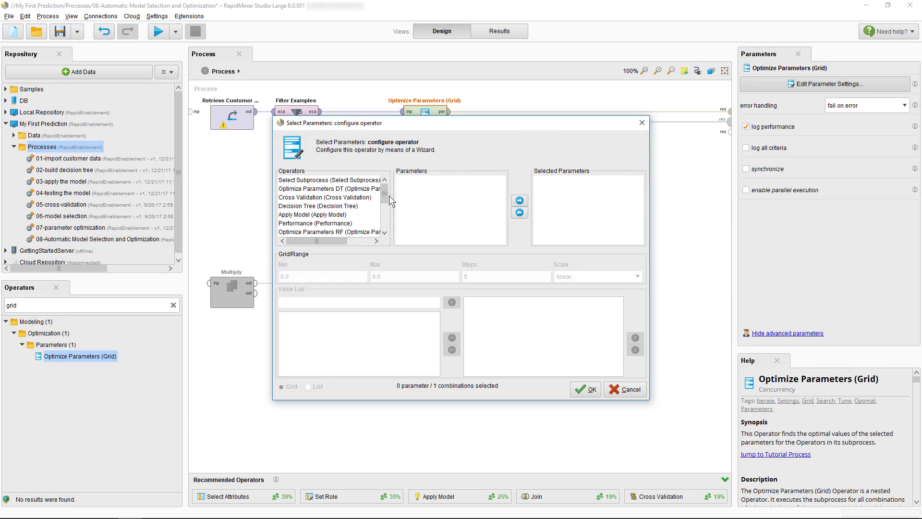
left_click(352, 180)
left_click(432, 182)
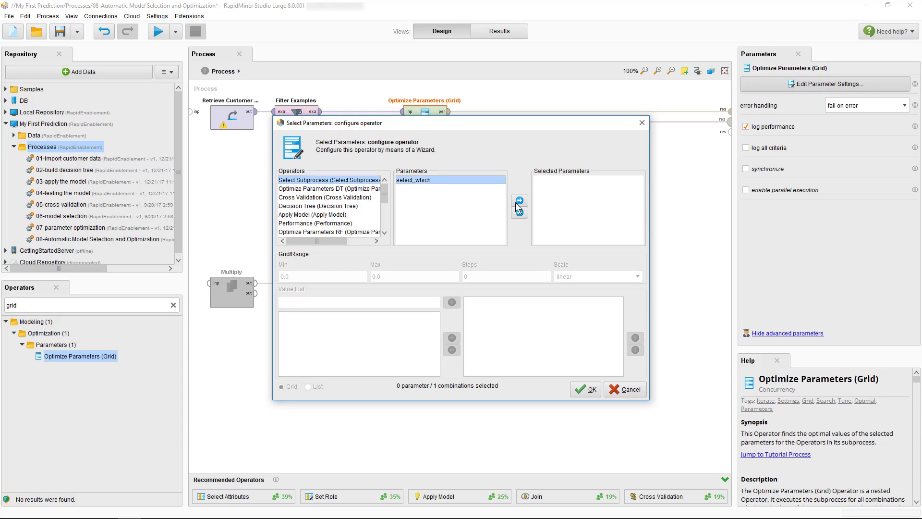
left_click(519, 201)
double_click(397, 277)
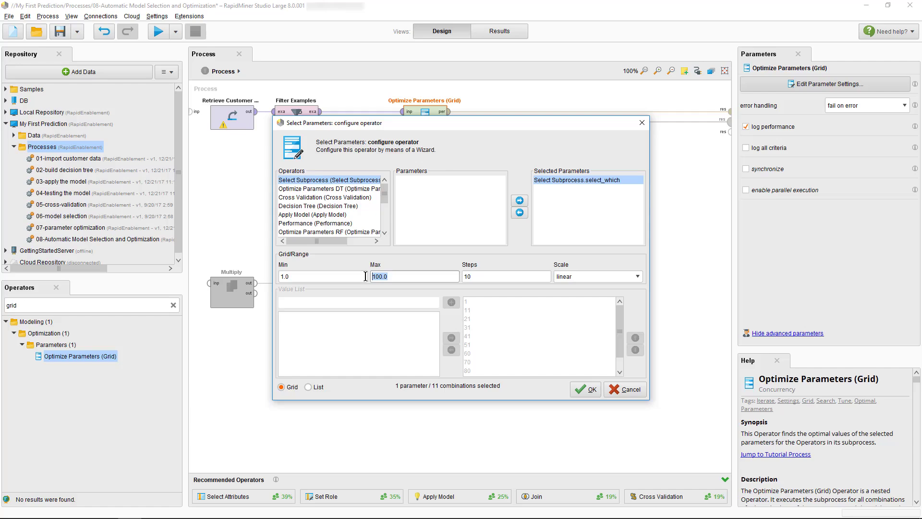
type("3")
double_click(492, 276)
type("3")
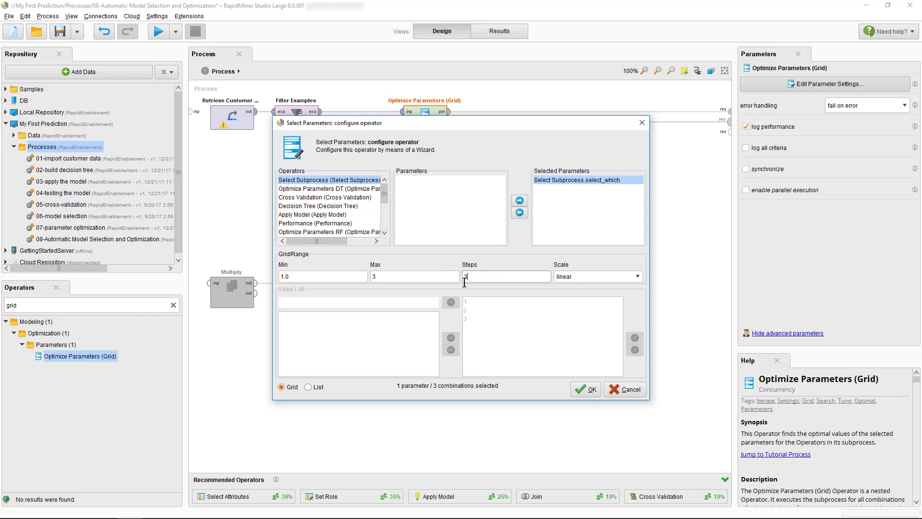
left_click(585, 389)
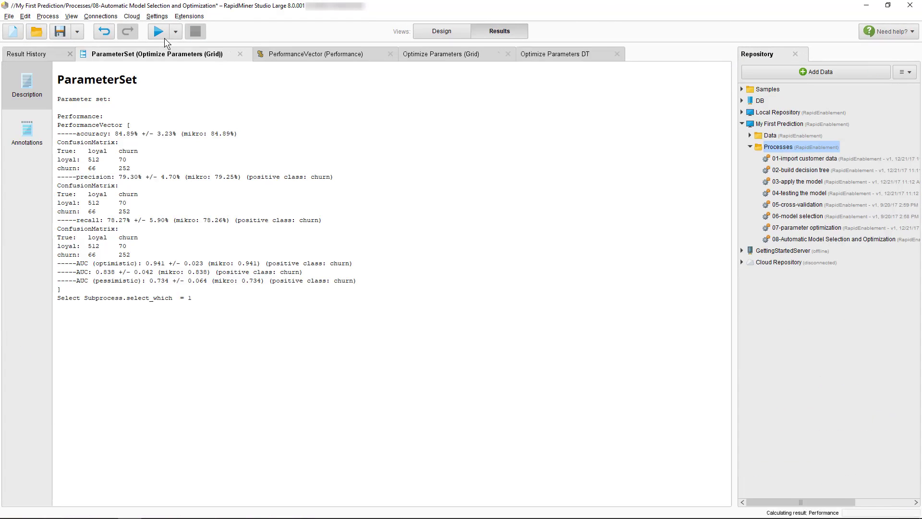
Run the process and show the AUC ROC curve in the PerformanceVector results
left_click(156, 51)
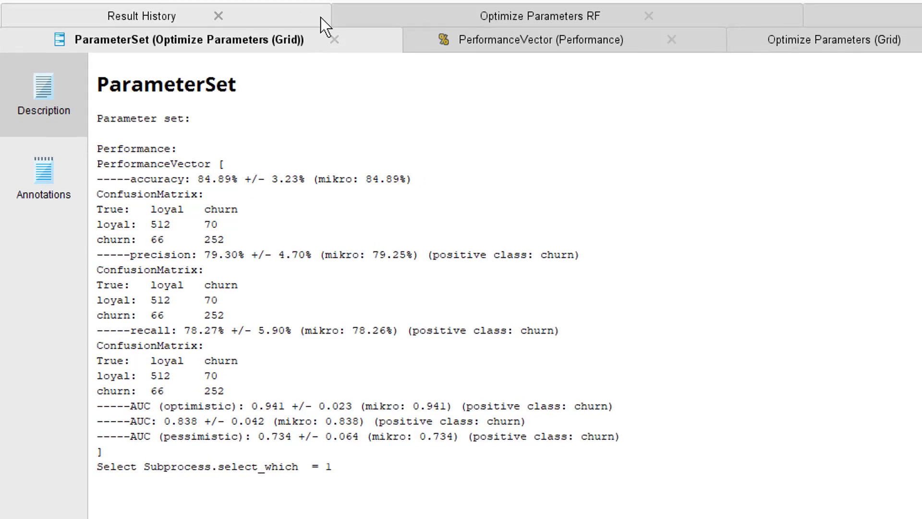
left_click(317, 28)
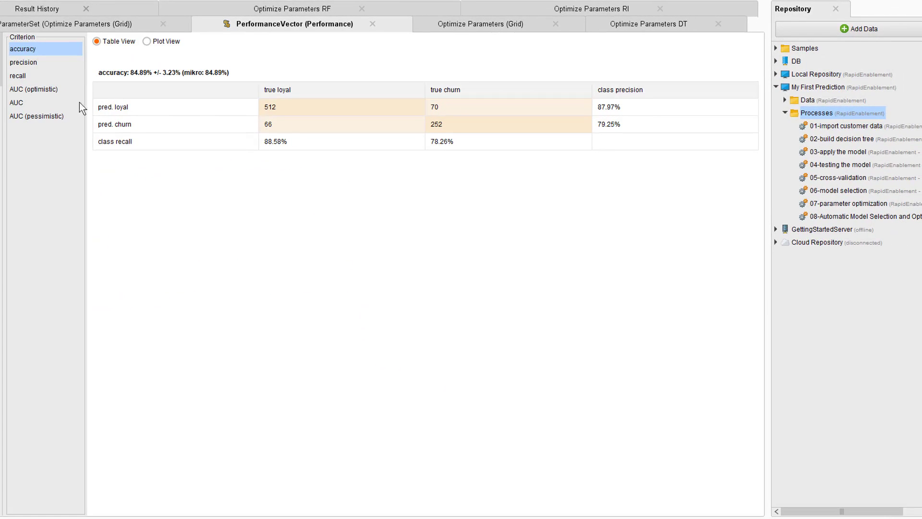
left_click(51, 103)
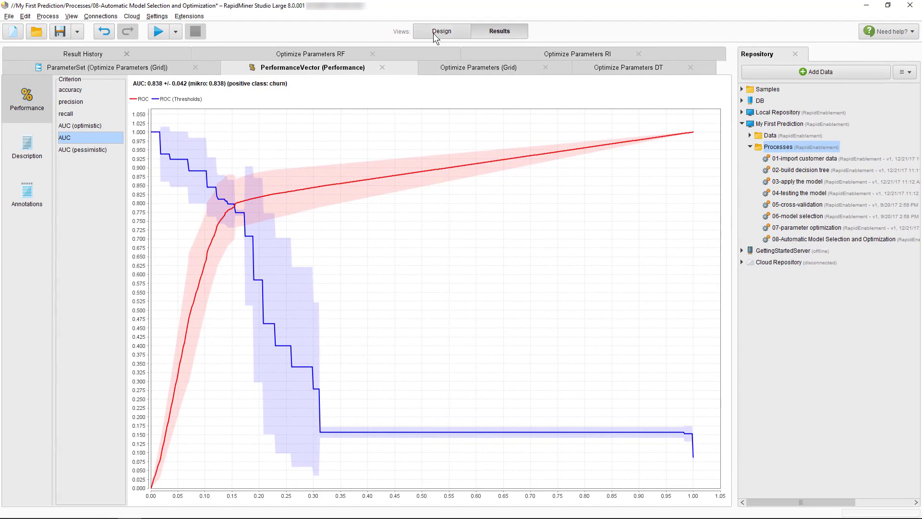
Return to Design view and drill through Optimize Parameters (Grid) into Select Subprocess
left_click(432, 34)
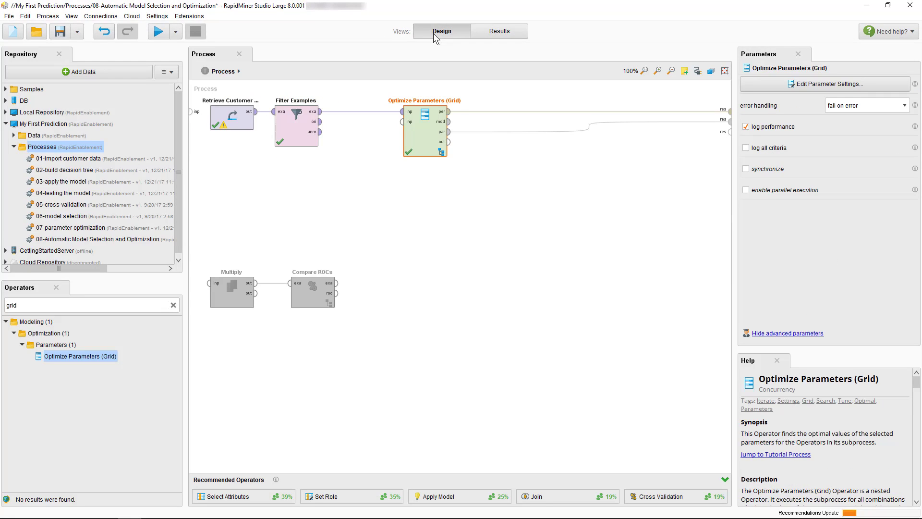
double_click(420, 128)
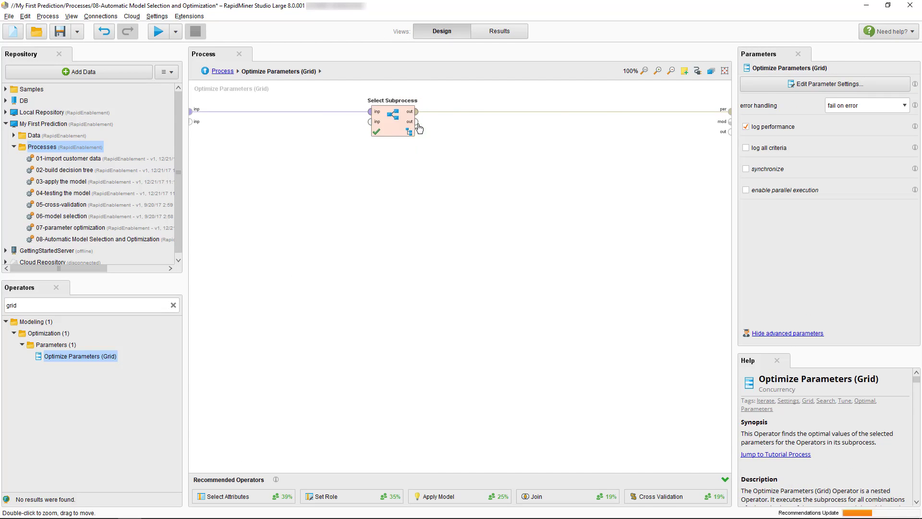
double_click(404, 129)
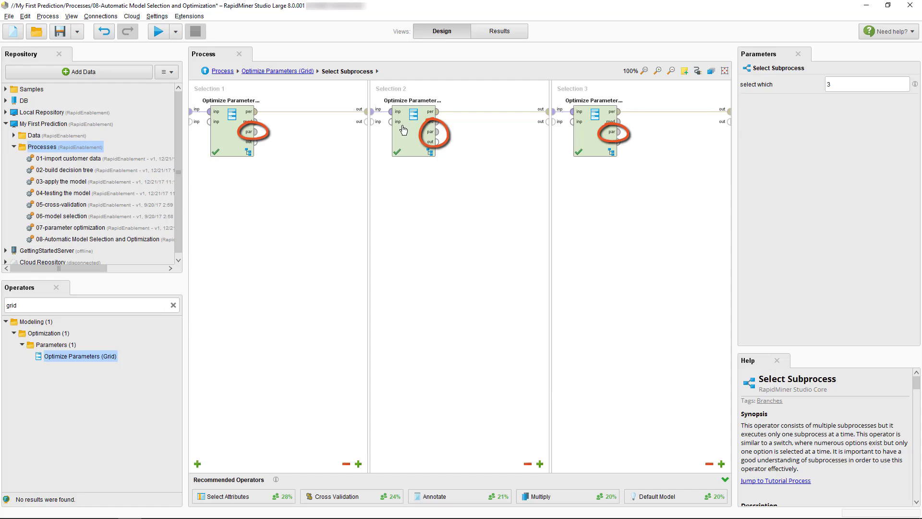
Place a Remember operator in each of Selections 1, 2 and 3
double_click(157, 304)
type("remember")
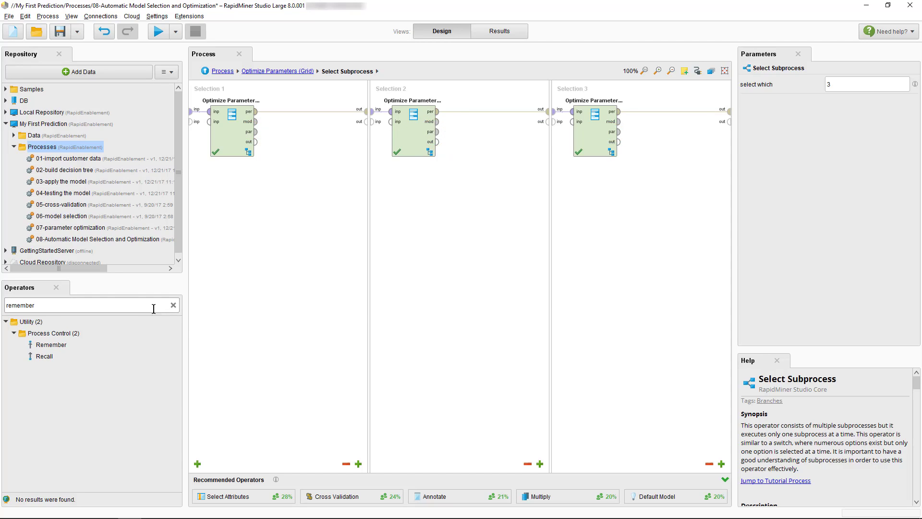
left_click_drag(71, 346, 324, 140)
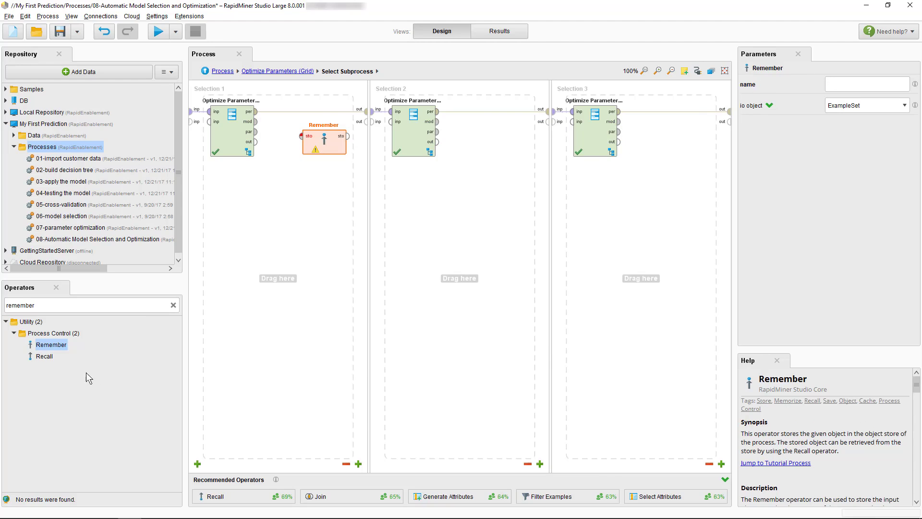
left_click_drag(485, 143, 478, 142)
left_click_drag(52, 345, 658, 138)
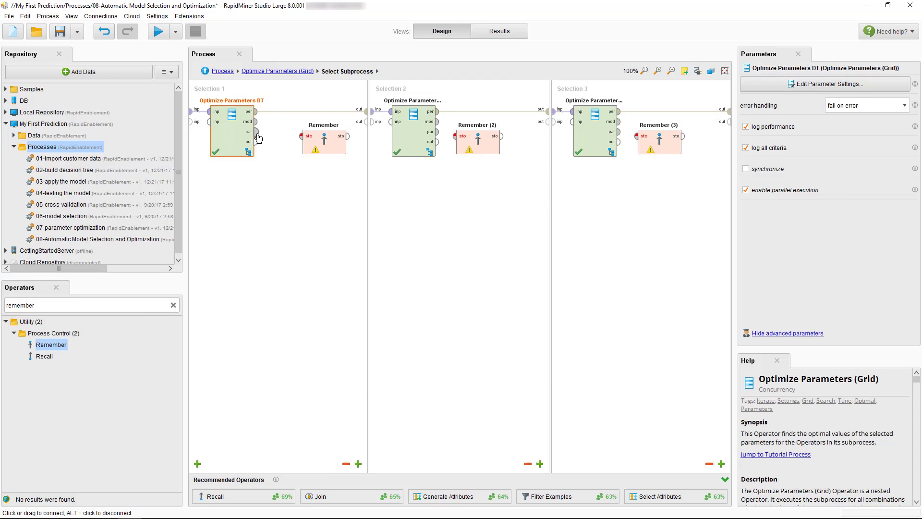
Connect each optimizer's par port to its Remember sto port and fit the panels in view
mouse_move(256, 131)
left_mouse_down()
mouse_move(303, 135)
mouse_move(286, 143)
left_mouse_up()
left_click(314, 143)
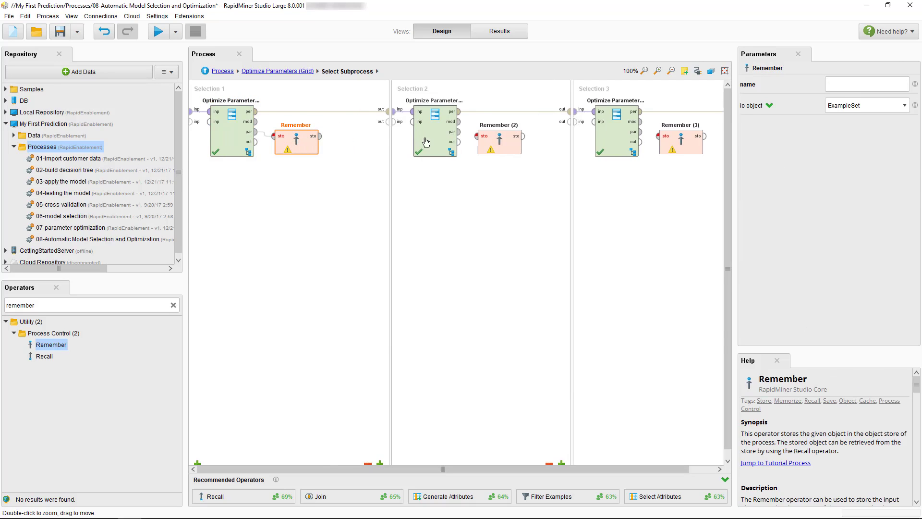
left_click_drag(459, 132, 476, 139)
left_click(494, 141)
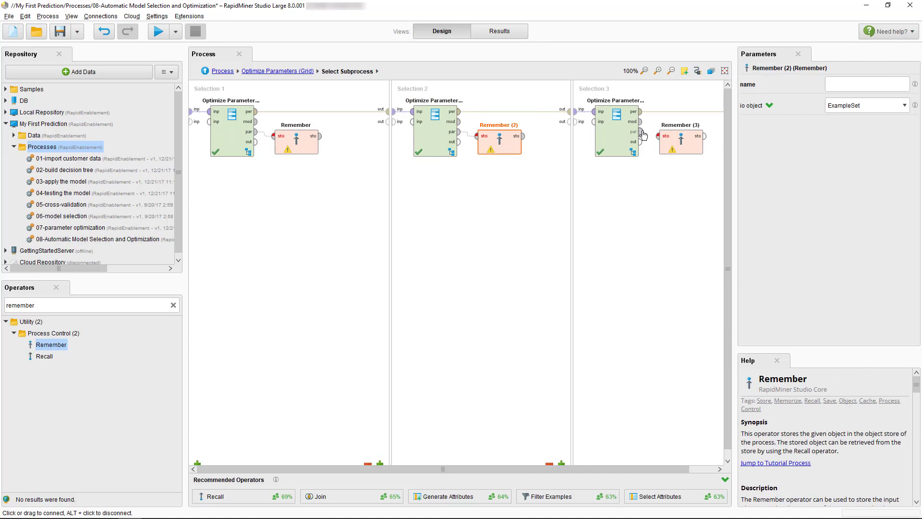
left_click_drag(640, 131, 658, 136)
left_click(659, 142)
left_click(725, 71)
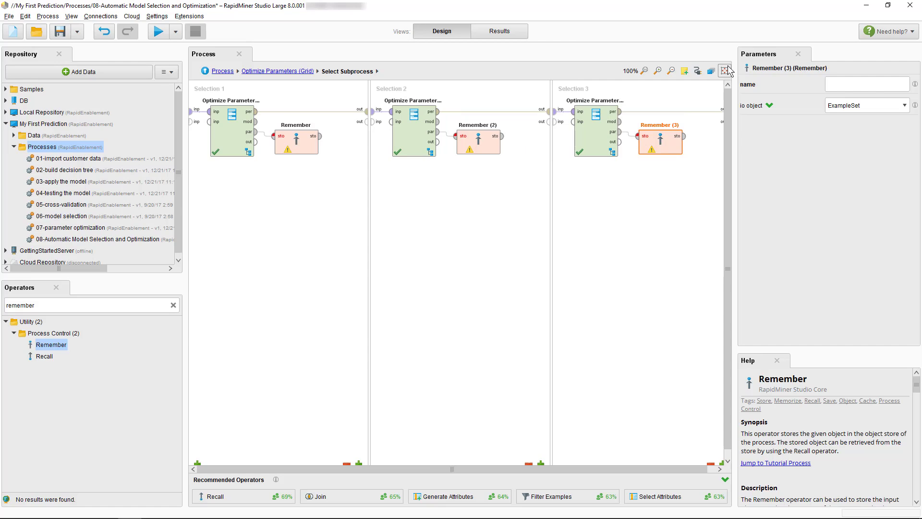
Name the Selection 1 Remember object DT, keeping its object type unchanged
left_click(294, 149)
left_click(833, 82)
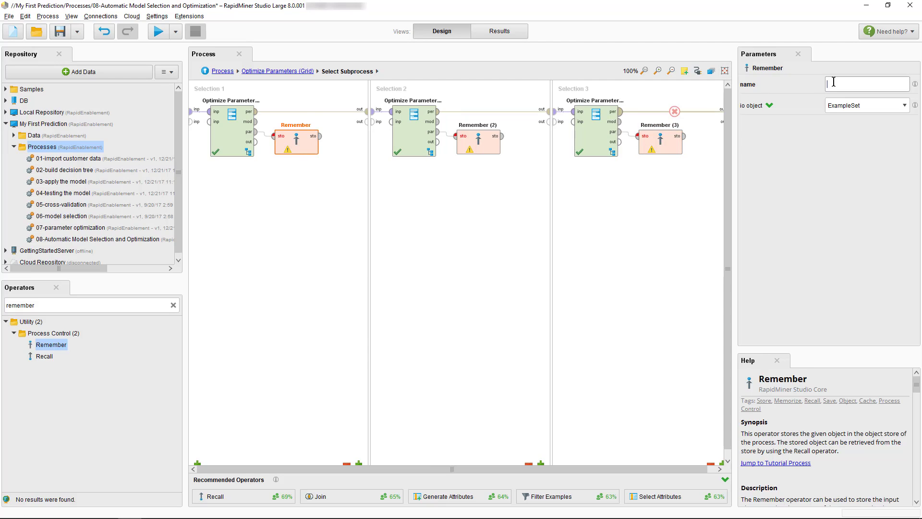
type("DT")
left_click(839, 107)
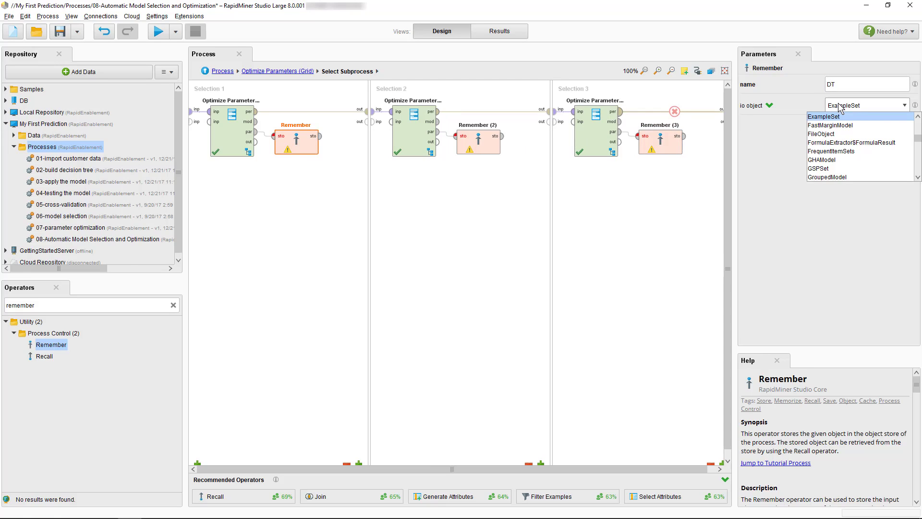
left_click(825, 116)
Name Remember (2) RF and set its io object to ParameterSet
left_click(488, 149)
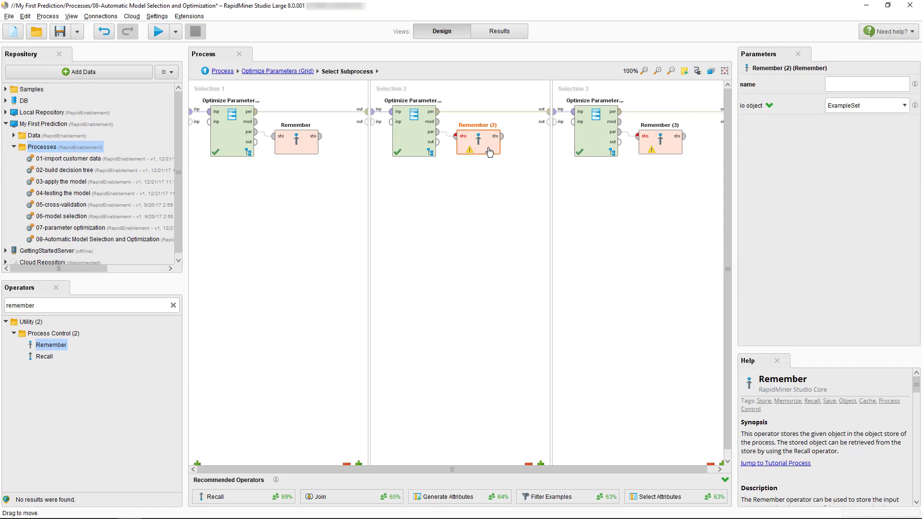
left_click(841, 84)
type("RF")
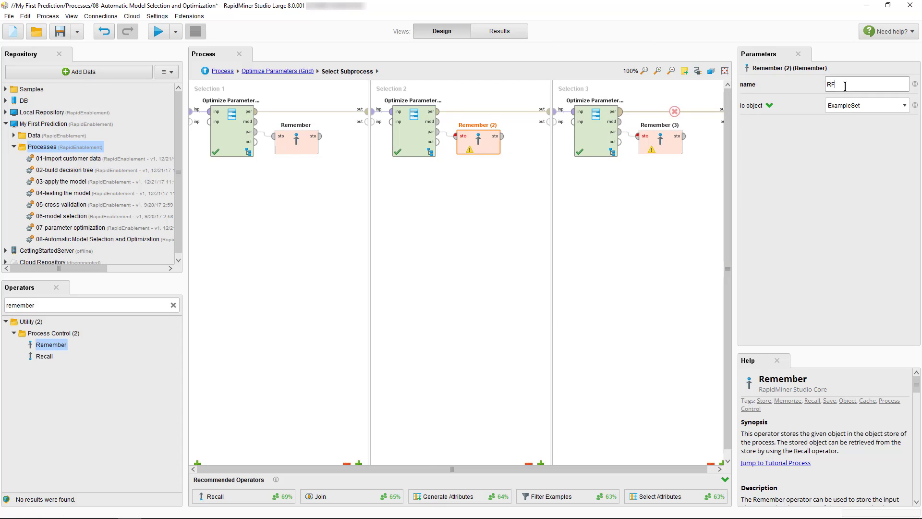
left_click(846, 107)
key("p")
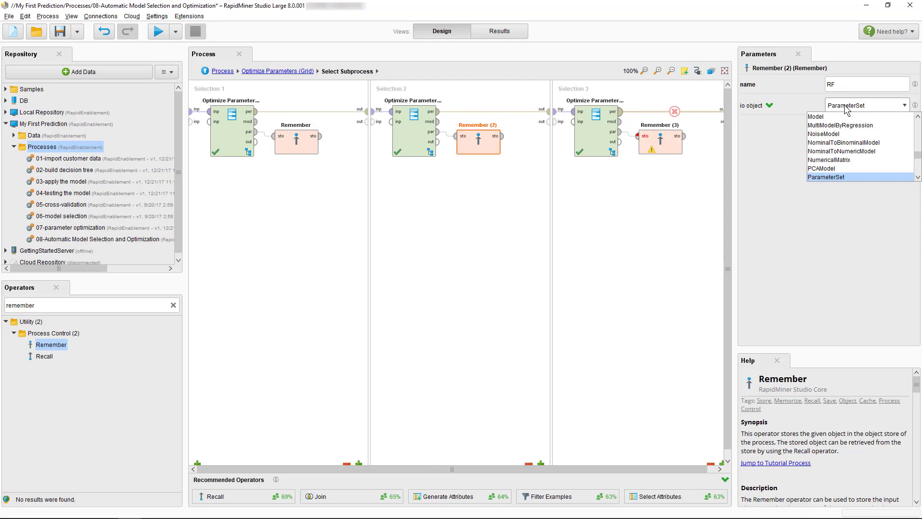
key("Return")
Name Remember (3) RI and set its io object to ParameterSet
left_click(659, 140)
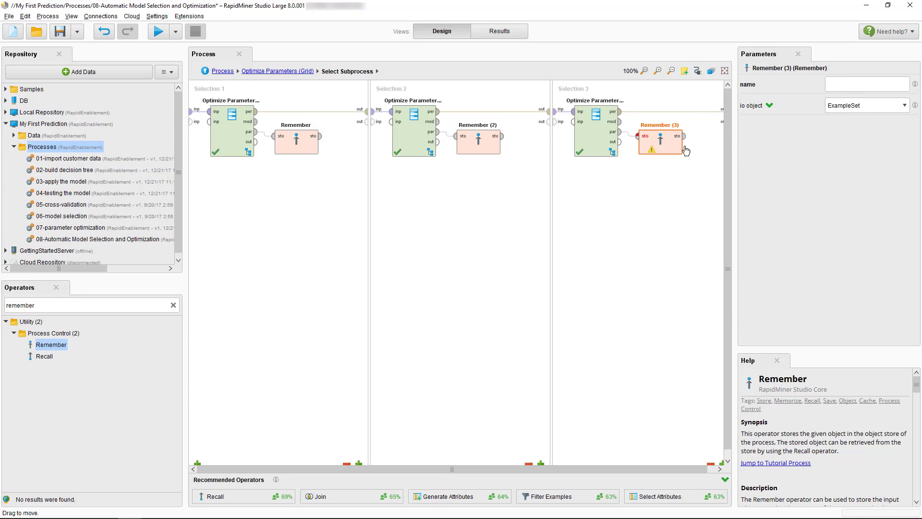
left_click(844, 85)
type("R")
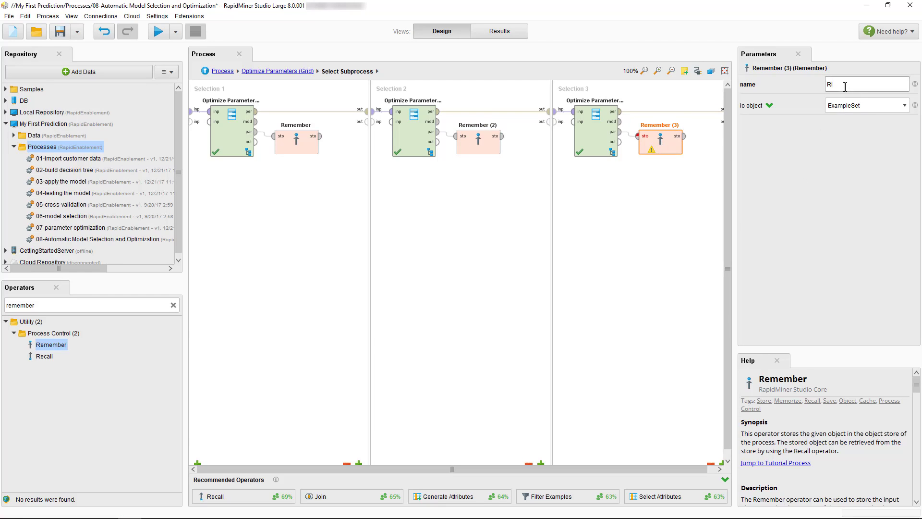
left_click(842, 106)
key("p")
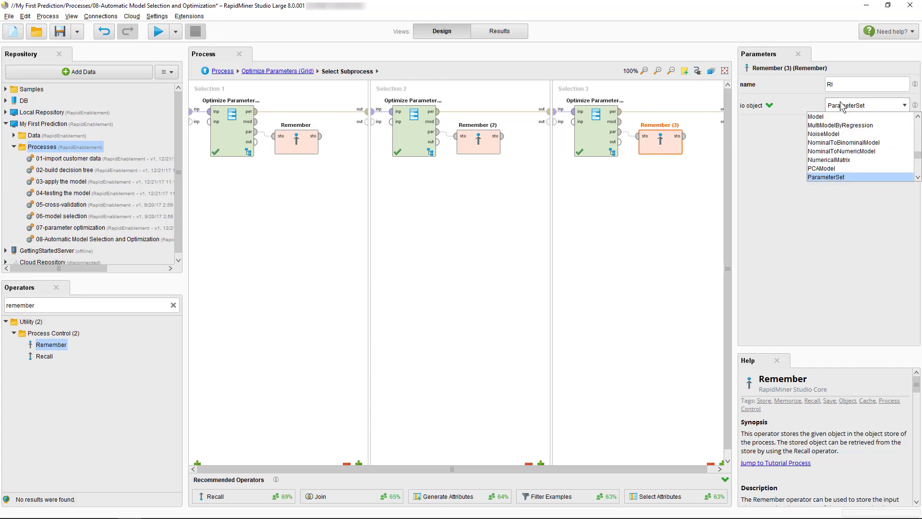
key("Return")
Enable the Multiply and Compare ROCs operators and move them up beside the main flow
left_click(226, 71)
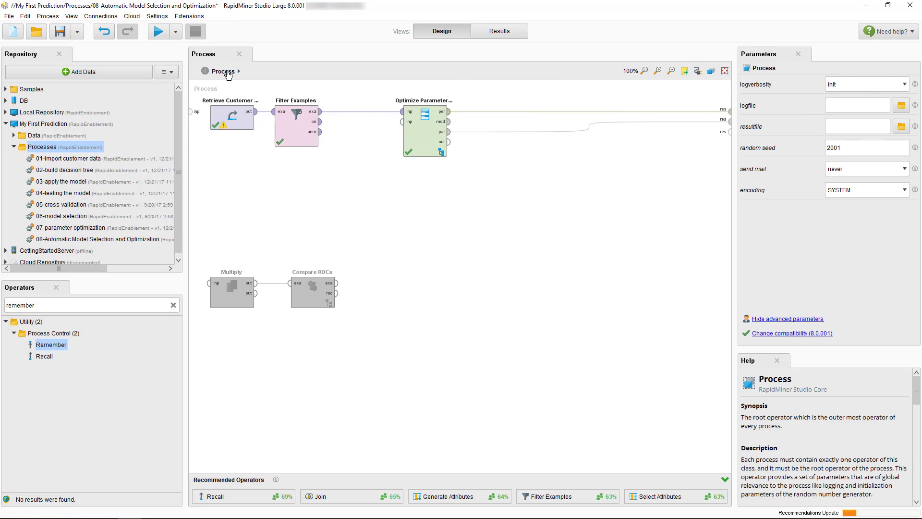
left_click_drag(206, 241, 355, 328)
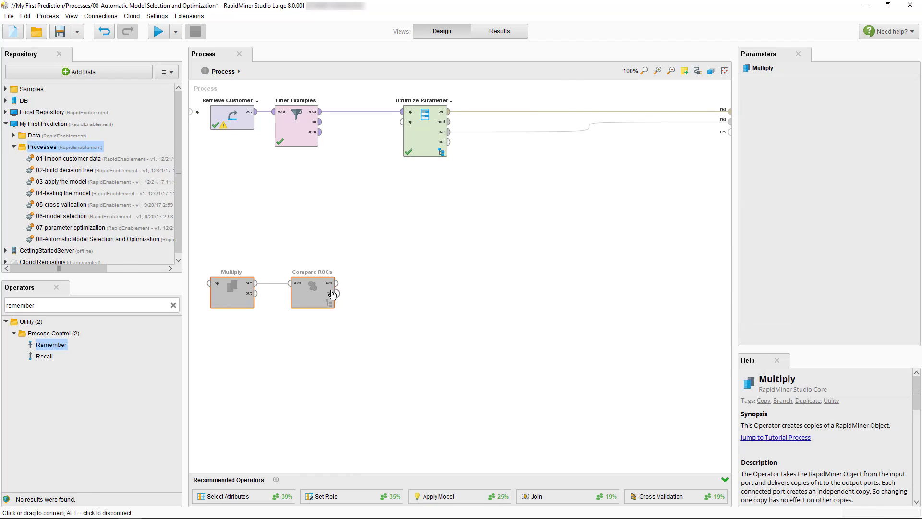
right_click(325, 286)
left_click(345, 294)
left_click_drag(317, 296, 429, 223)
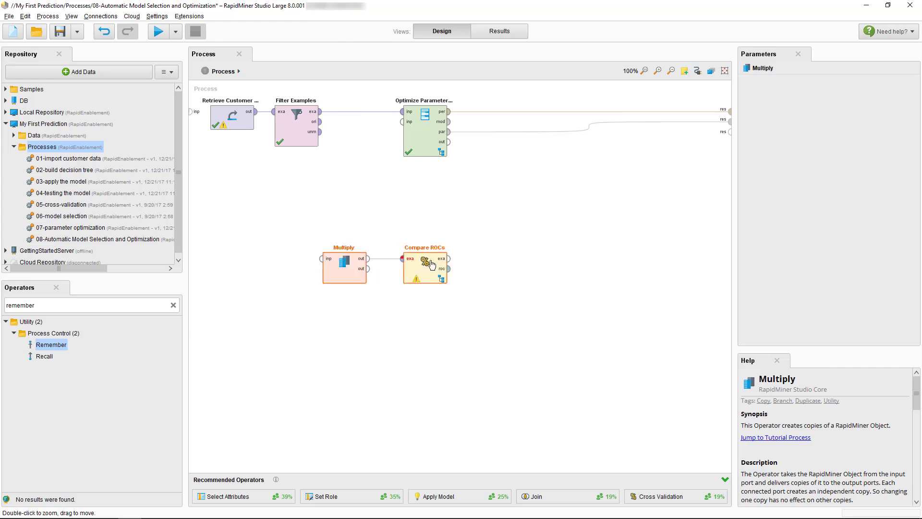
Insert Multiply between Filter Examples and the optimizer, and route Compare ROCs' output to res
left_click(327, 113)
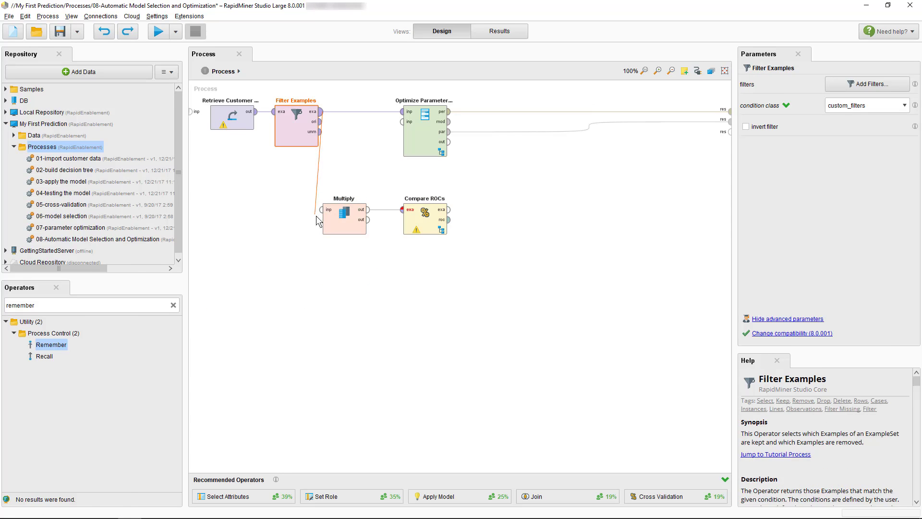
left_click_drag(335, 218, 352, 121)
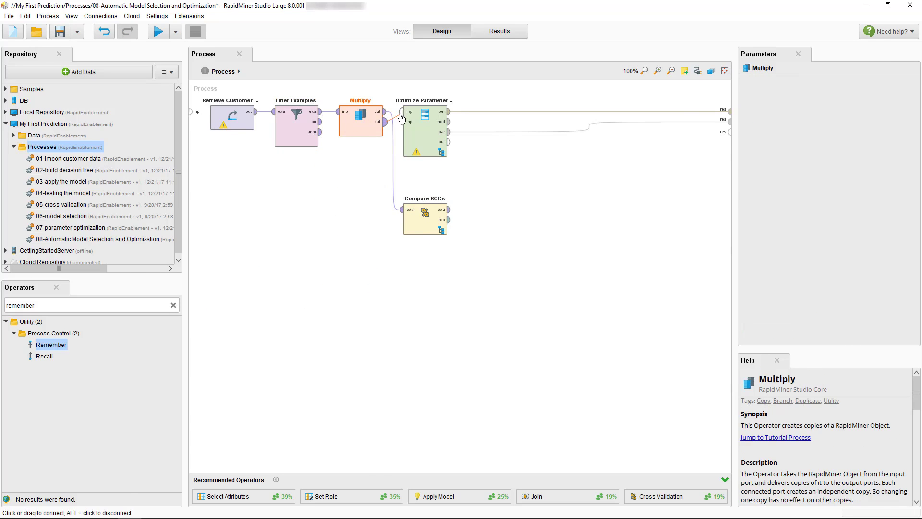
left_click_drag(422, 129, 462, 129)
mouse_move(425, 216)
left_mouse_down()
mouse_move(458, 192)
mouse_move(646, 170)
mouse_move(728, 132)
left_mouse_up()
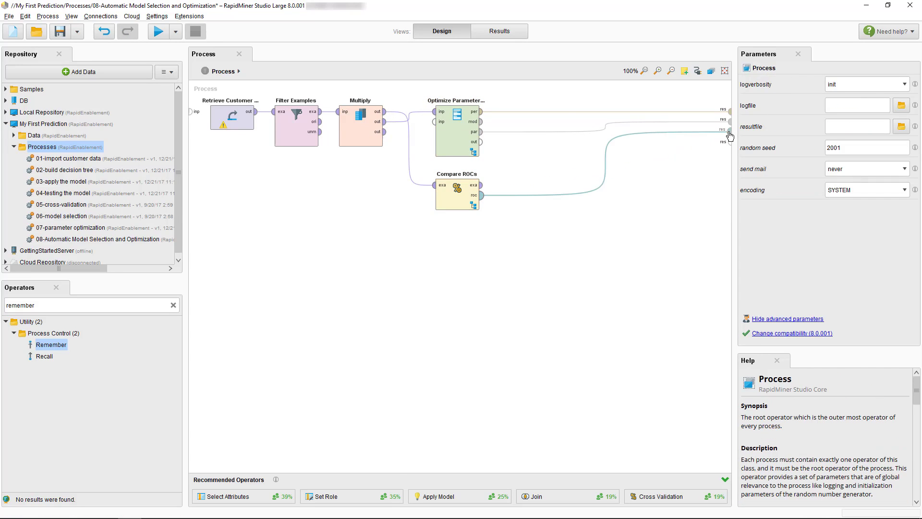
left_click(715, 75)
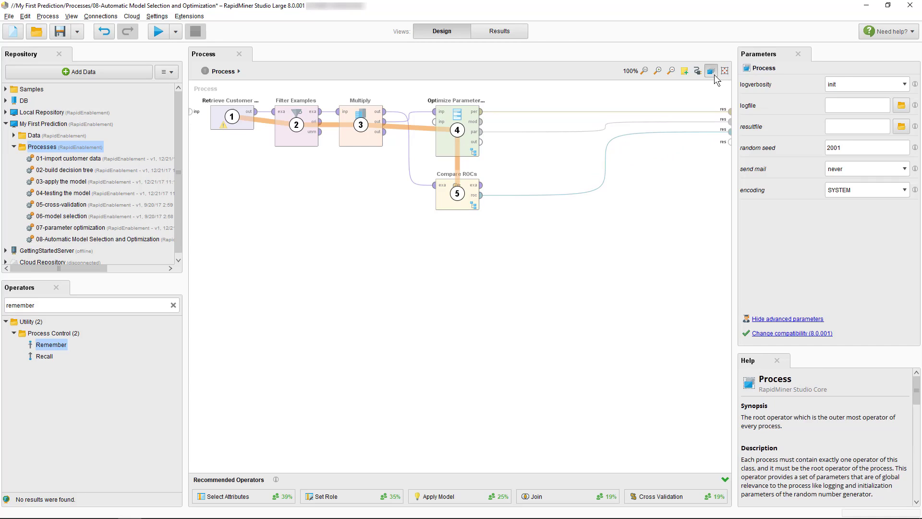
left_click(715, 75)
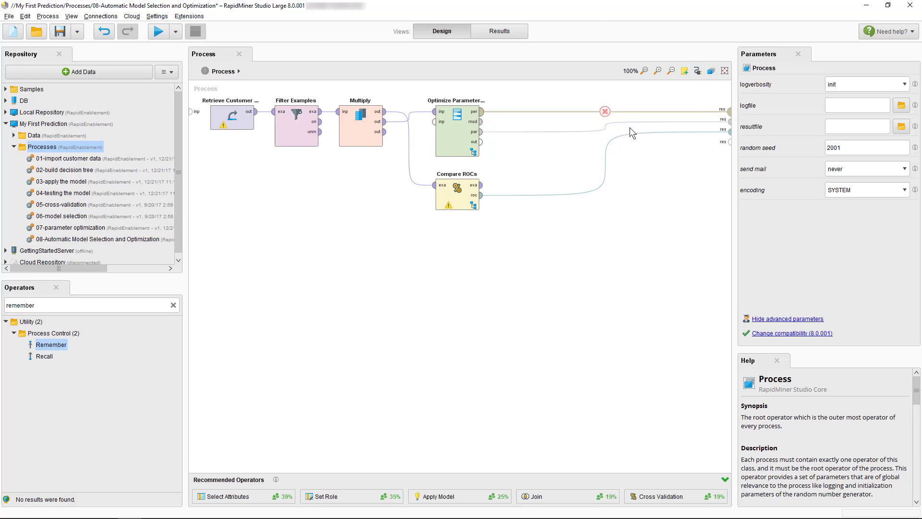
Inside Compare ROCs, delete the unneeded Naive Bayes and k-NN learners
double_click(467, 201)
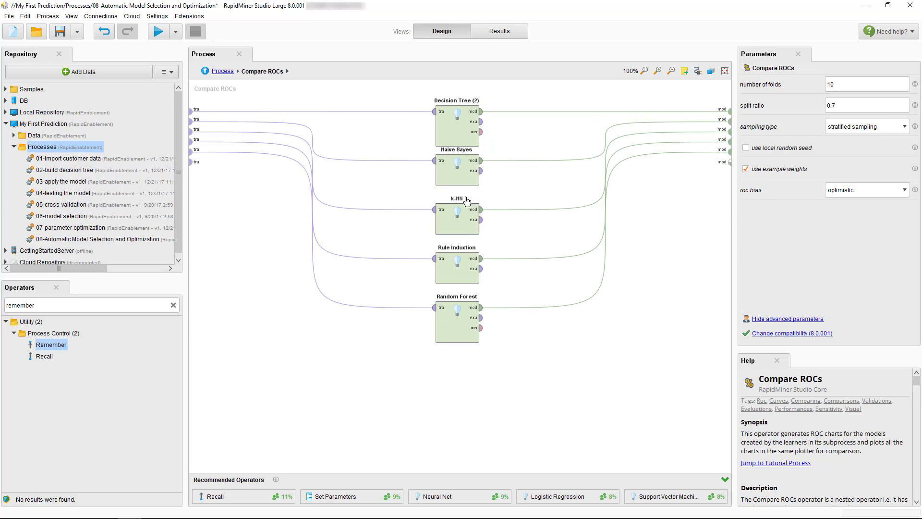
left_click_drag(418, 145, 493, 241)
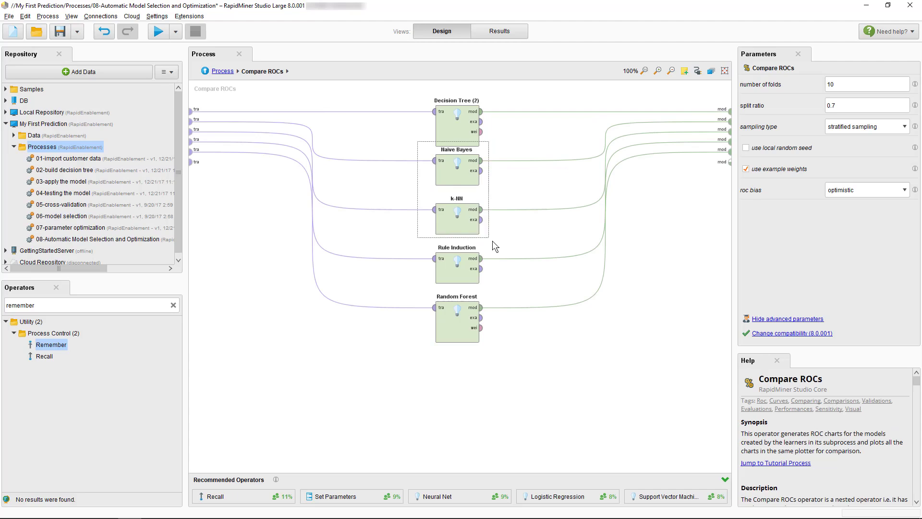
key("Delete")
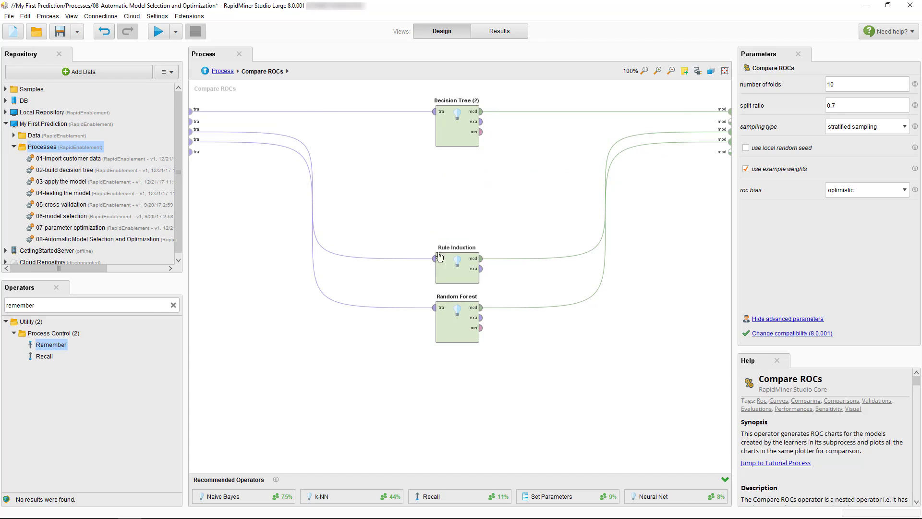
Add Recall DT that retrieves a ParameterSet, leaving it in the store
left_click(153, 304)
type("recall")
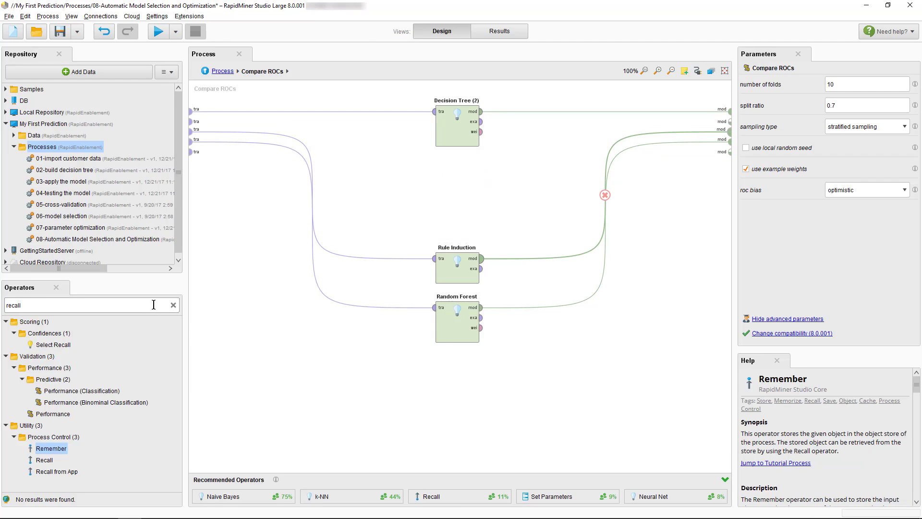
left_click_drag(45, 459, 293, 144)
left_click(866, 87)
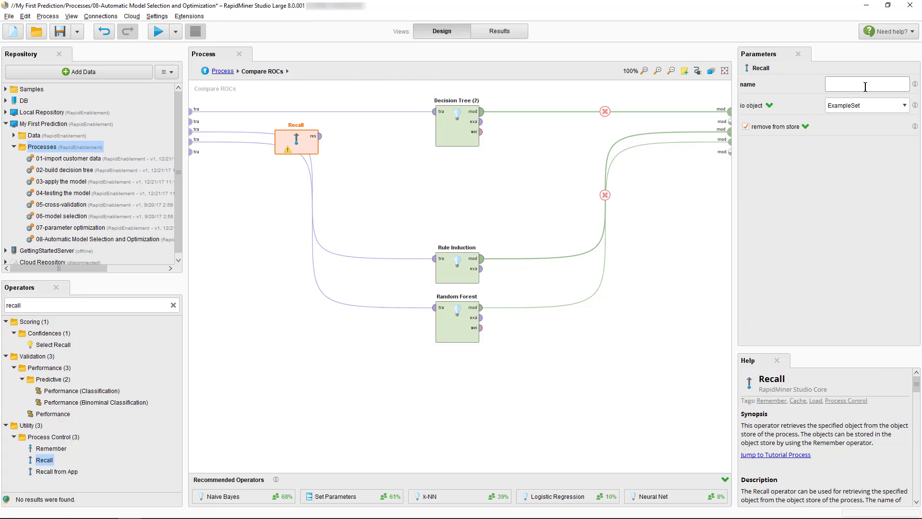
type("DT")
left_click(866, 104)
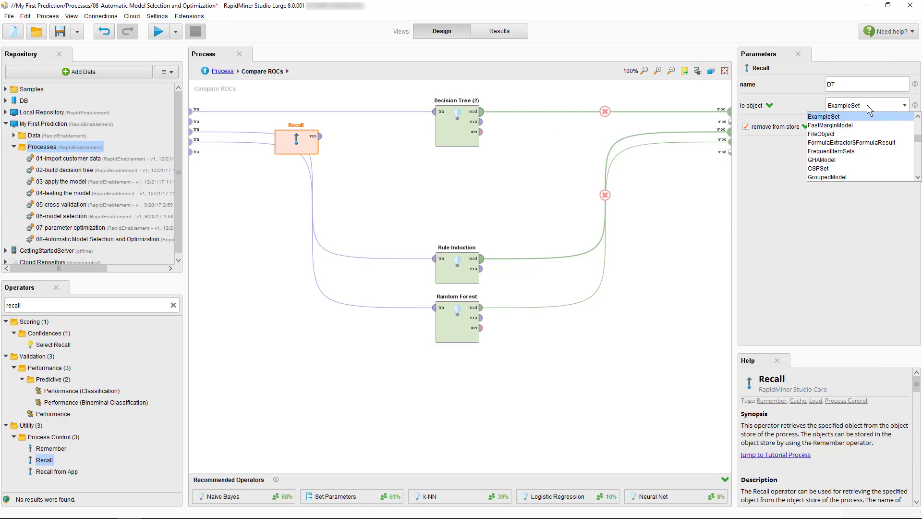
type("pa")
key("Tab")
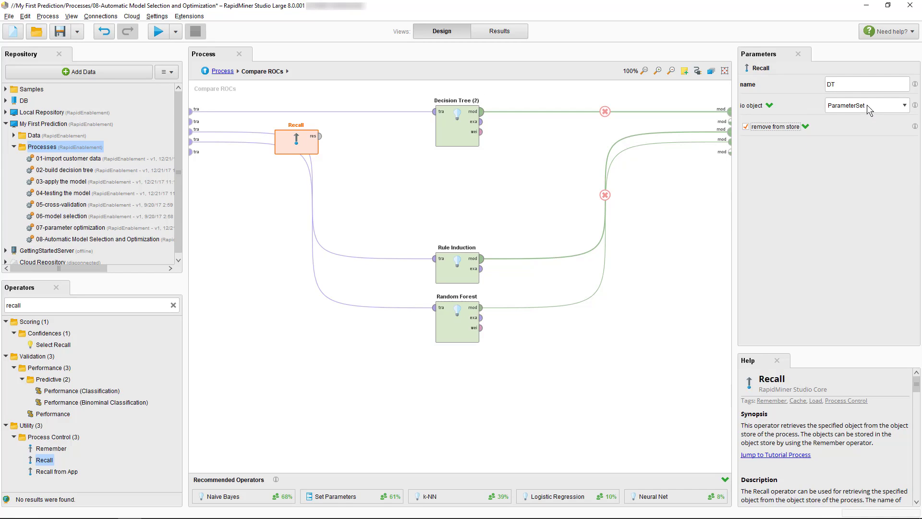
left_click(774, 126)
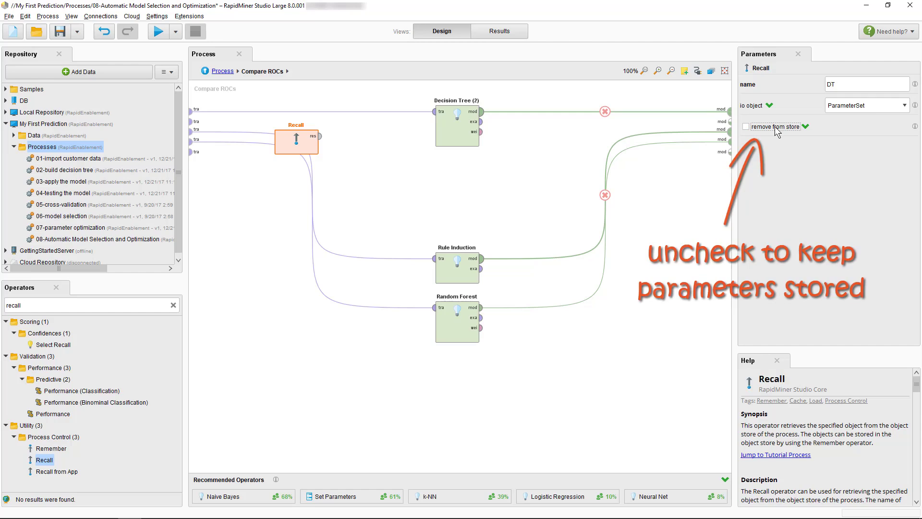
left_click(136, 303)
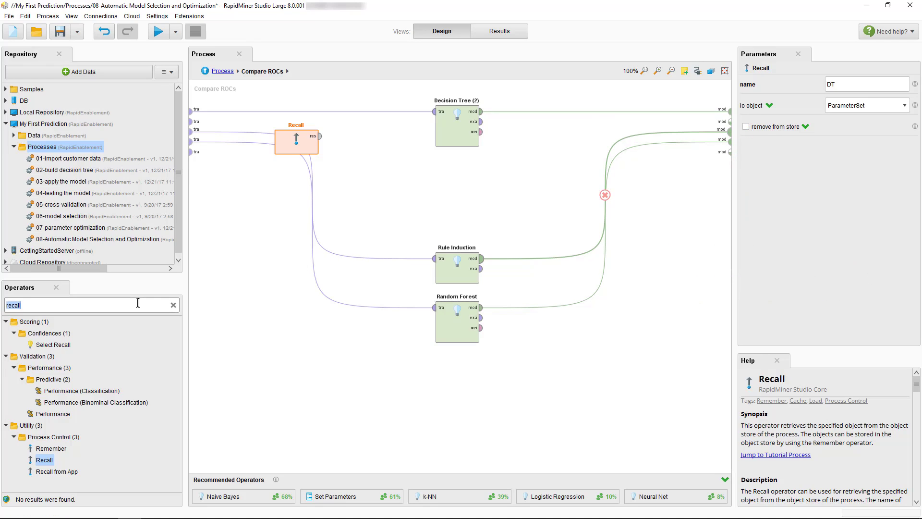
type("Set para")
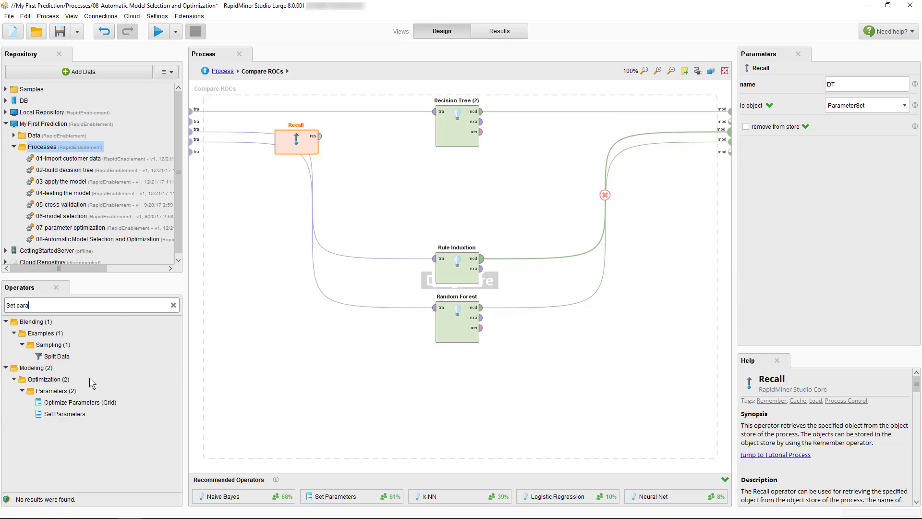
Add Set Parameters fed by Recall and rename Decision Tree (2) to 'Decision Tree ROC'
mouse_move(72, 415)
left_mouse_down()
mouse_move(367, 149)
mouse_move(364, 141)
left_mouse_up()
left_click(320, 136)
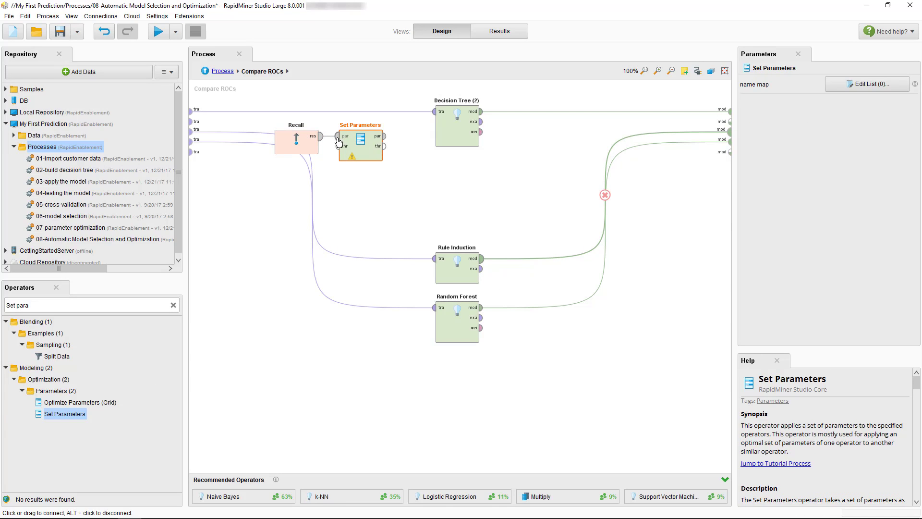
right_click(452, 123)
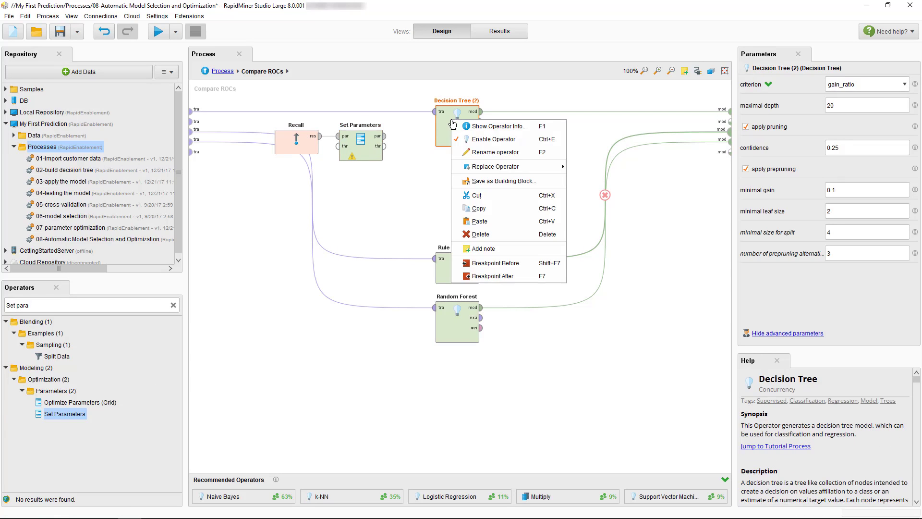
left_click(481, 151)
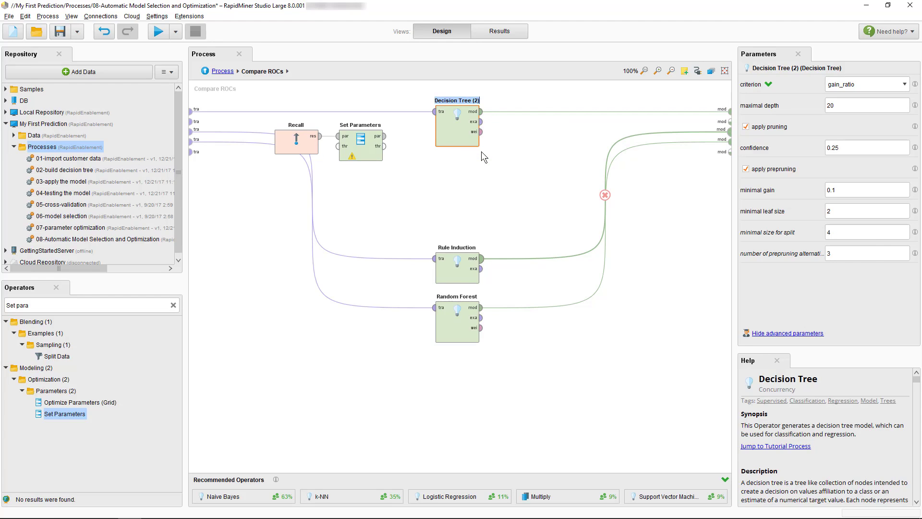
type("Decision Tree ROC")
key("Return")
Map parameter set Optimize Parameters DT onto Decision Tree ROC in Set Parameters' name map
left_click(379, 156)
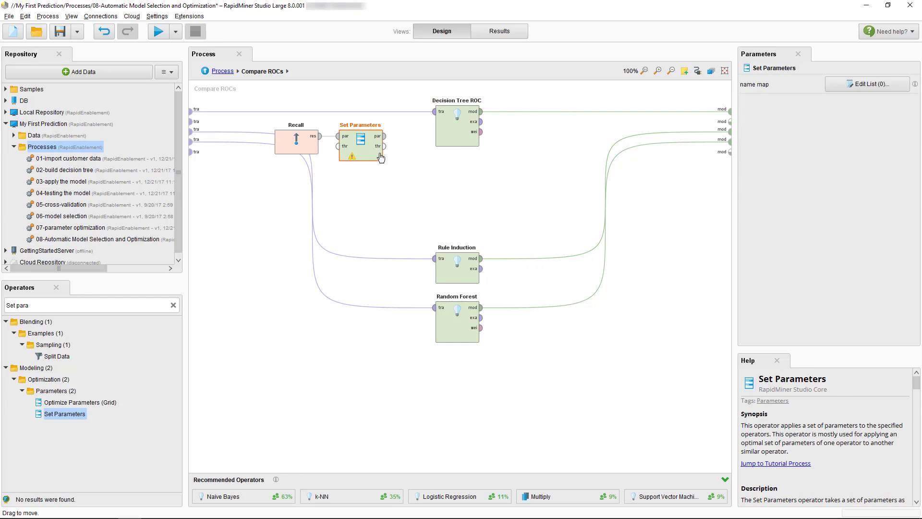
left_click(868, 84)
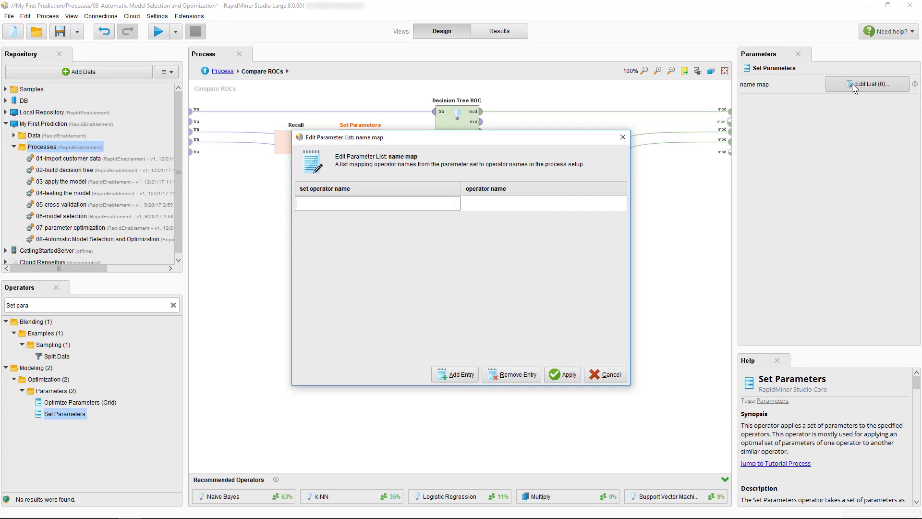
left_click(534, 203)
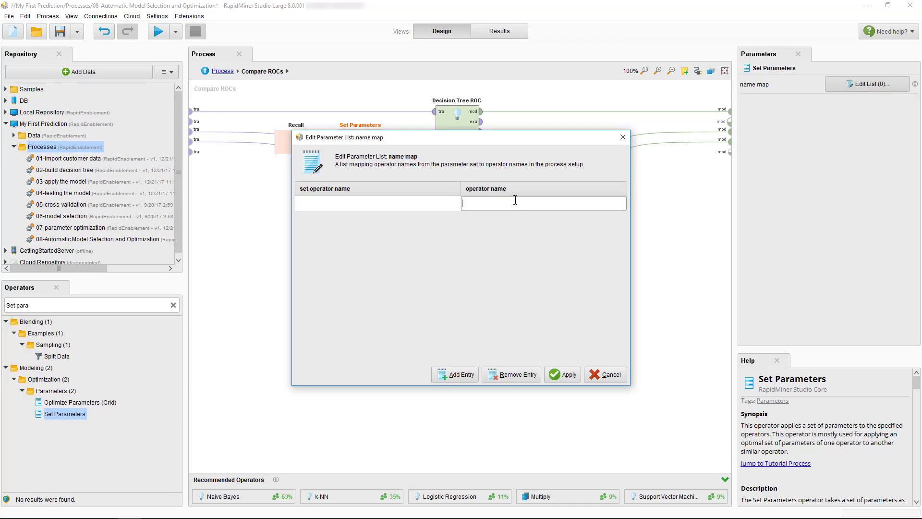
type("Decision Tree ROC")
left_click(399, 204)
type("Optimize Parameters DT")
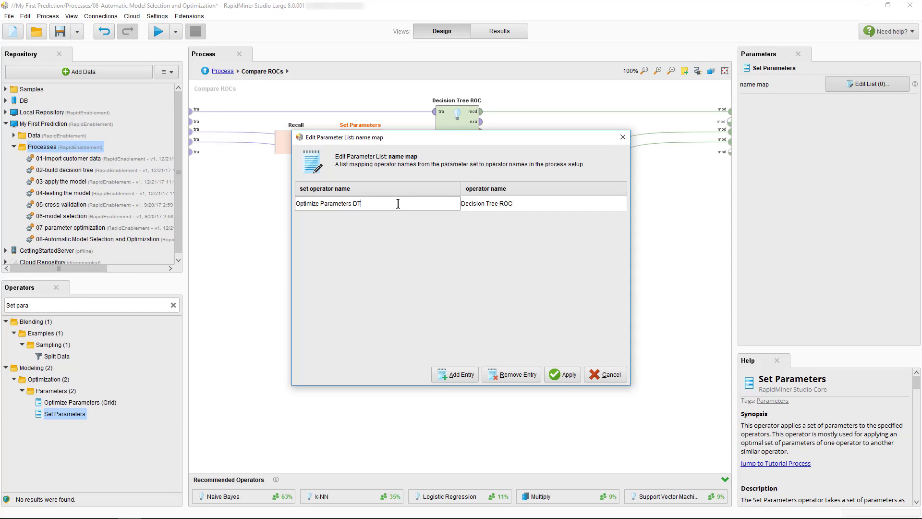
left_click(561, 374)
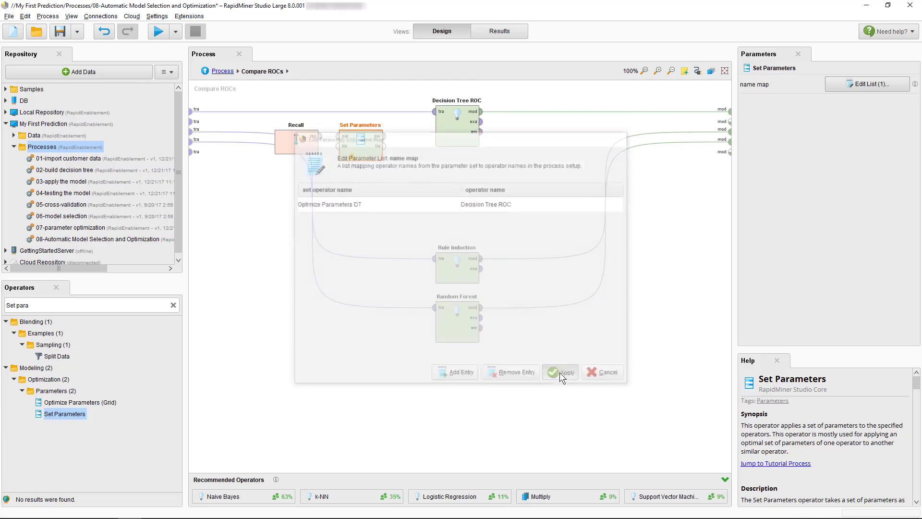
Reorder execution so Recall runs first and Set Parameters right after it
left_click(711, 73)
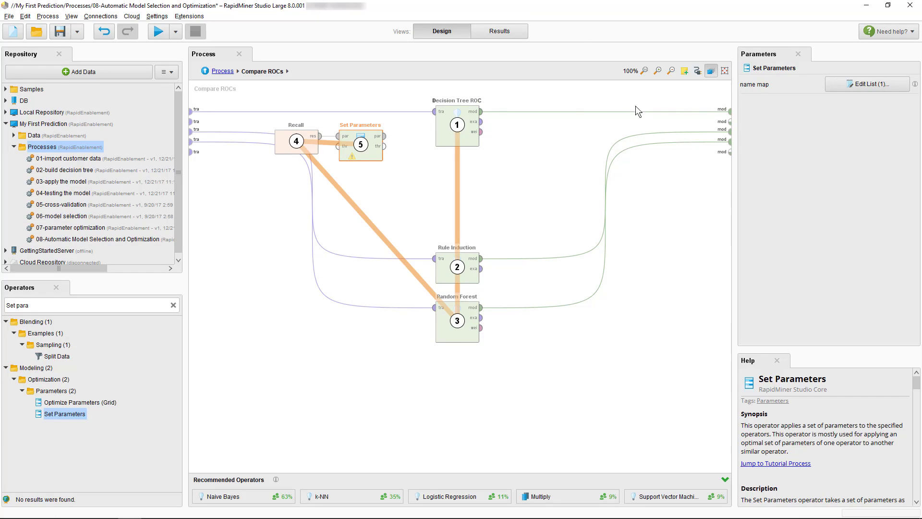
right_click(296, 148)
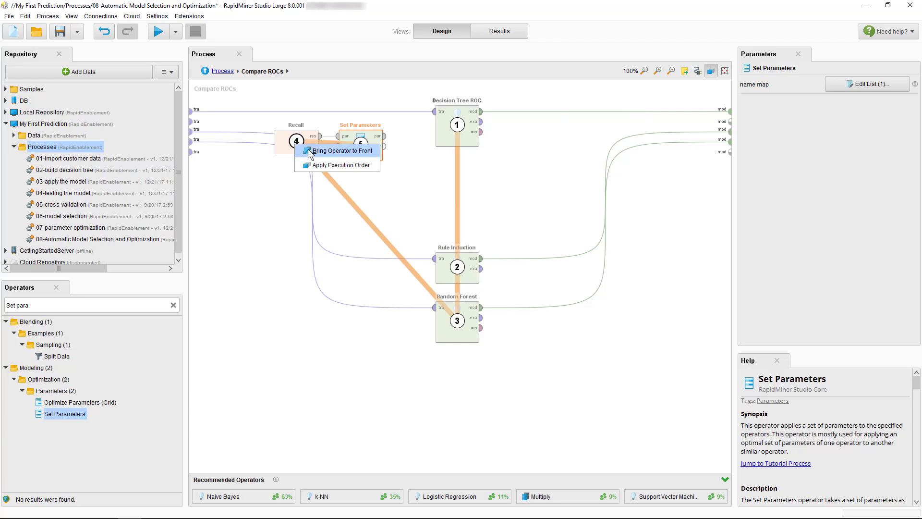
left_click(297, 149)
right_click(365, 144)
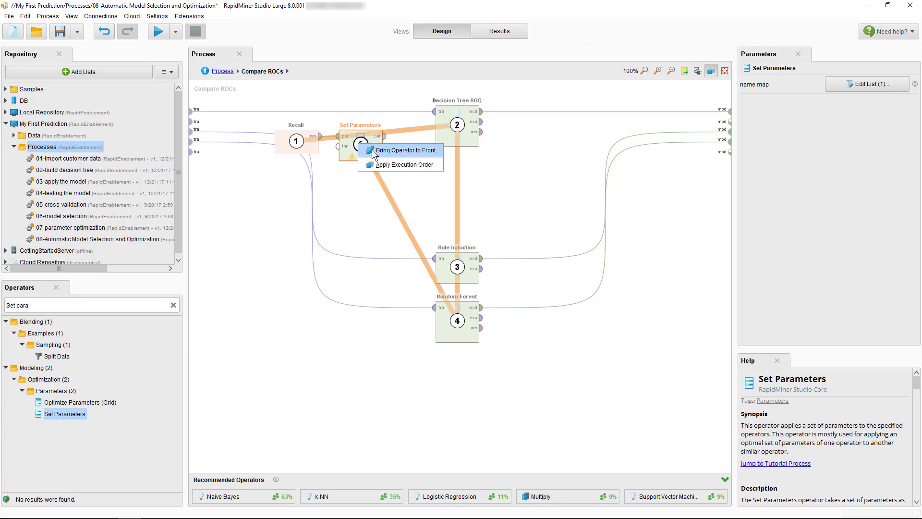
left_click(405, 150)
Hide execution order, remove Recall's stray input connection, and run the process
left_click(710, 72)
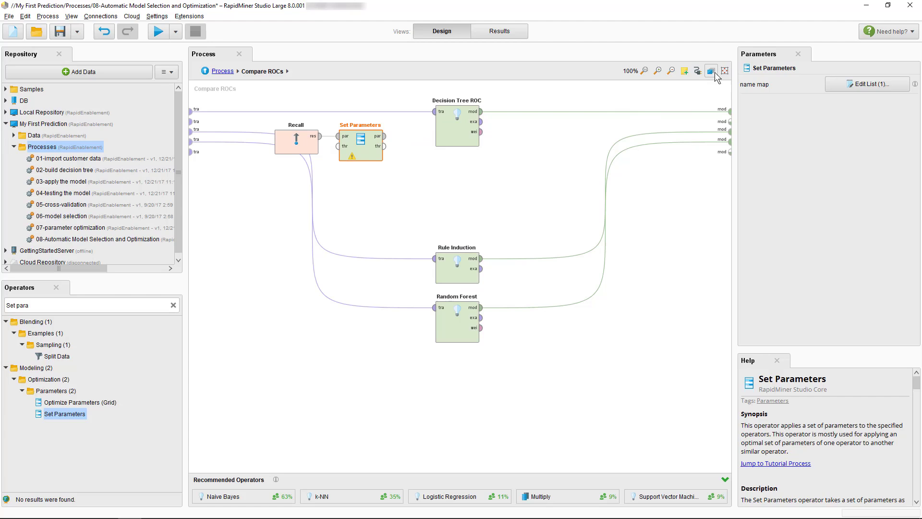
left_click(193, 138, "shift")
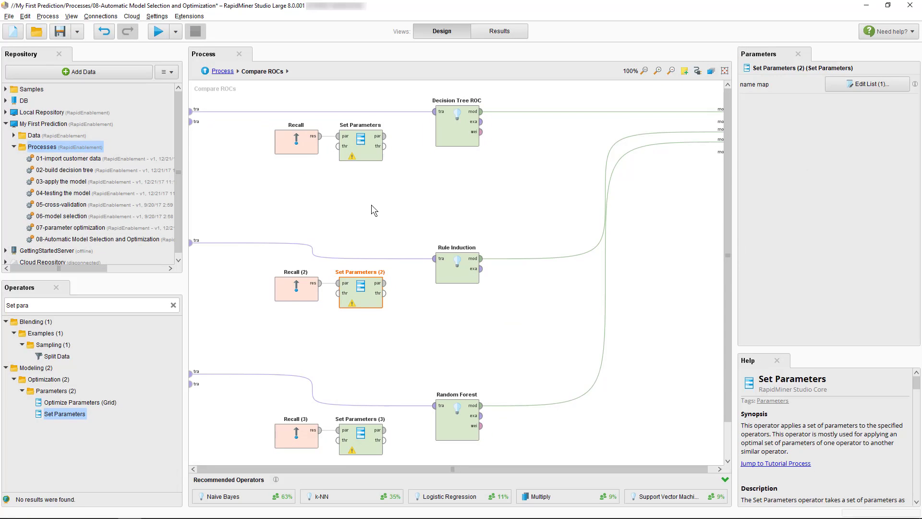
left_click(151, 34)
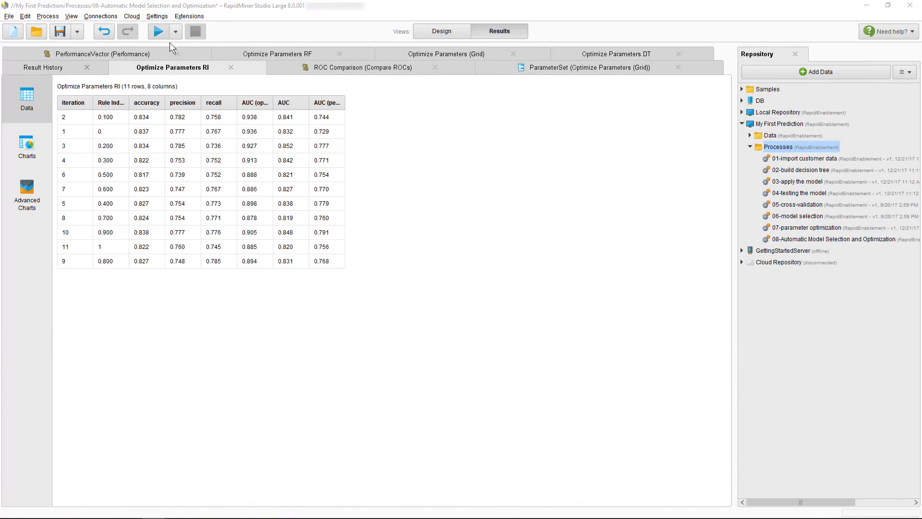
Show the 'ROC Comparison (Compare ROCs)' results tab with all three model curves
left_click(303, 69)
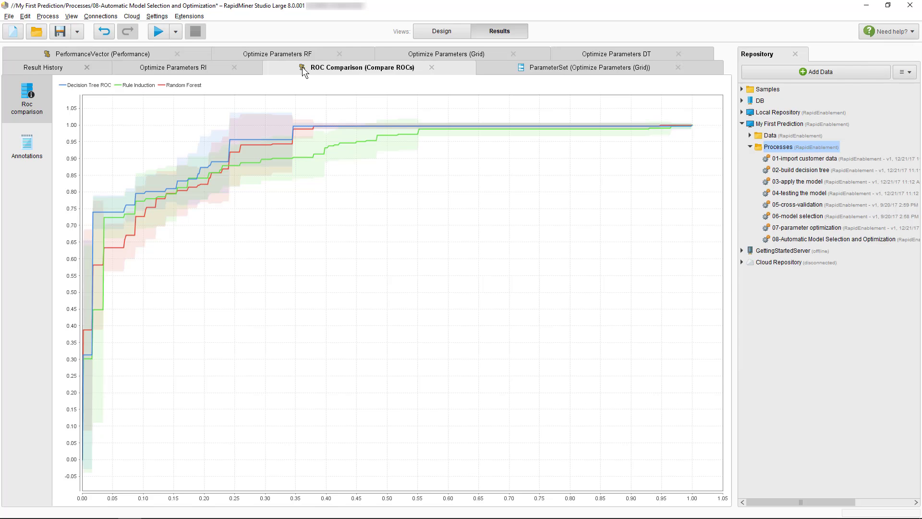